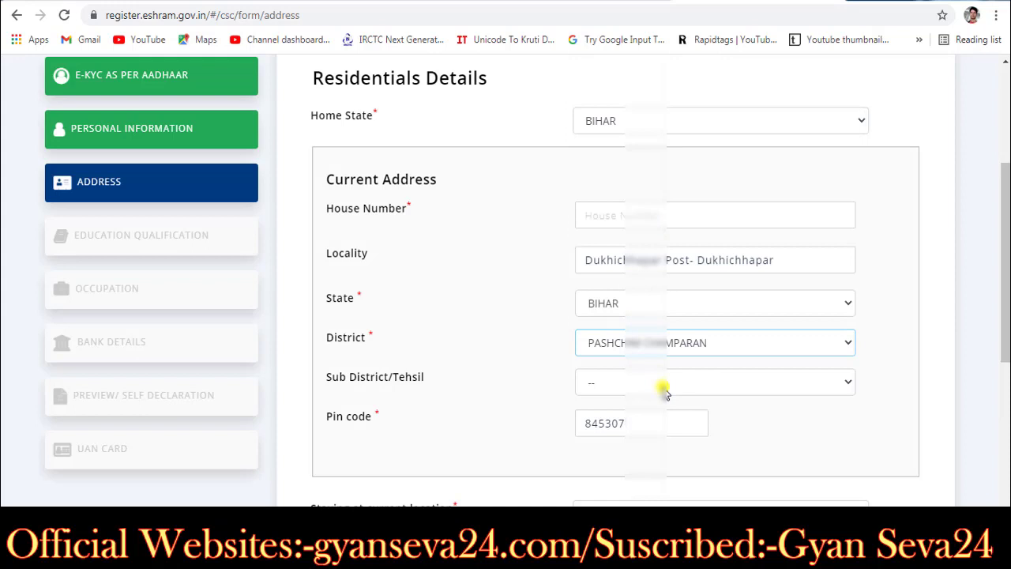
# Step: Set 'Staying at current location' to the longest duration option
pyautogui.scroll(-1, 666, 395)
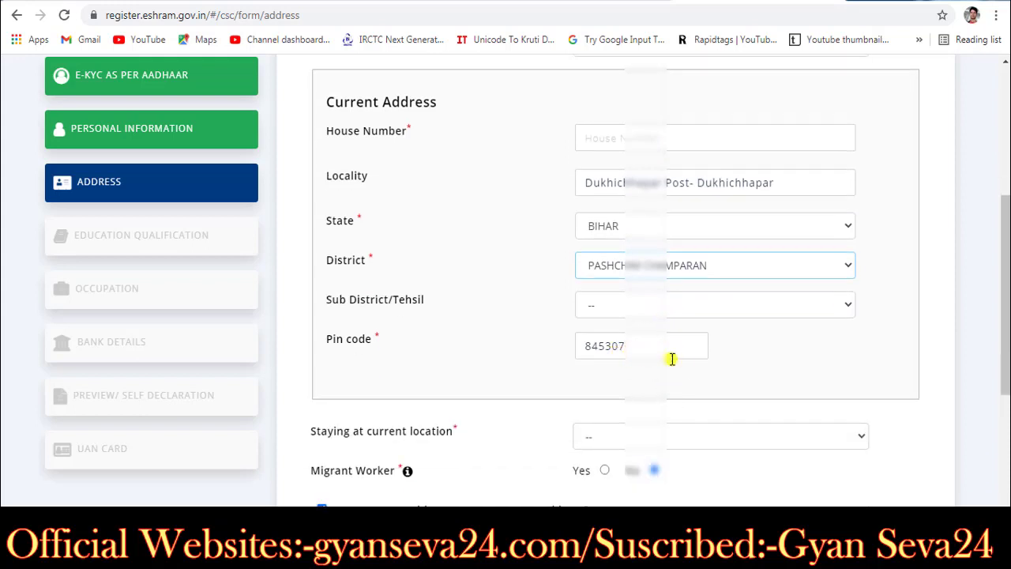
pyautogui.scroll(-1, 684, 363)
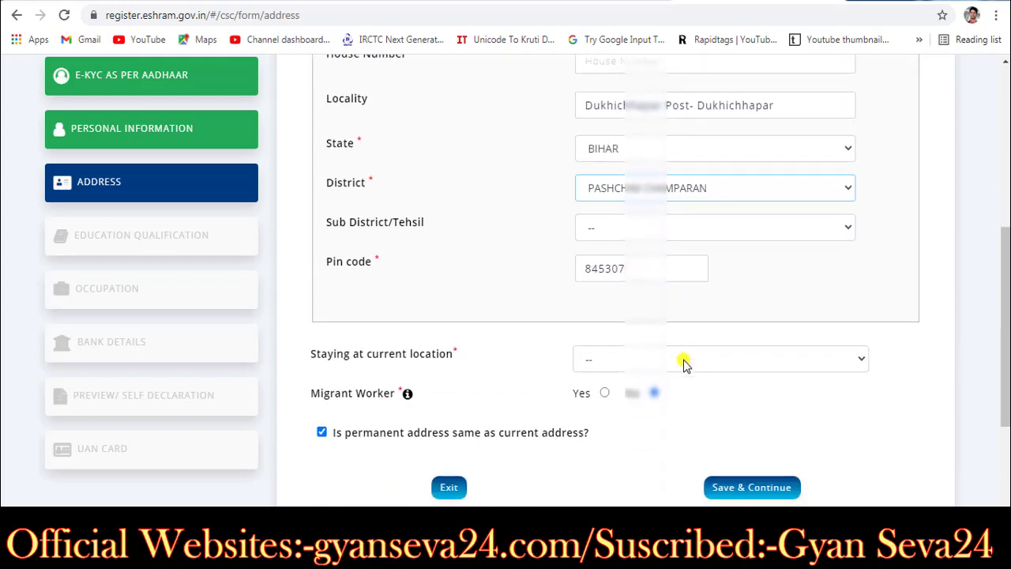
pyautogui.click(624, 357)
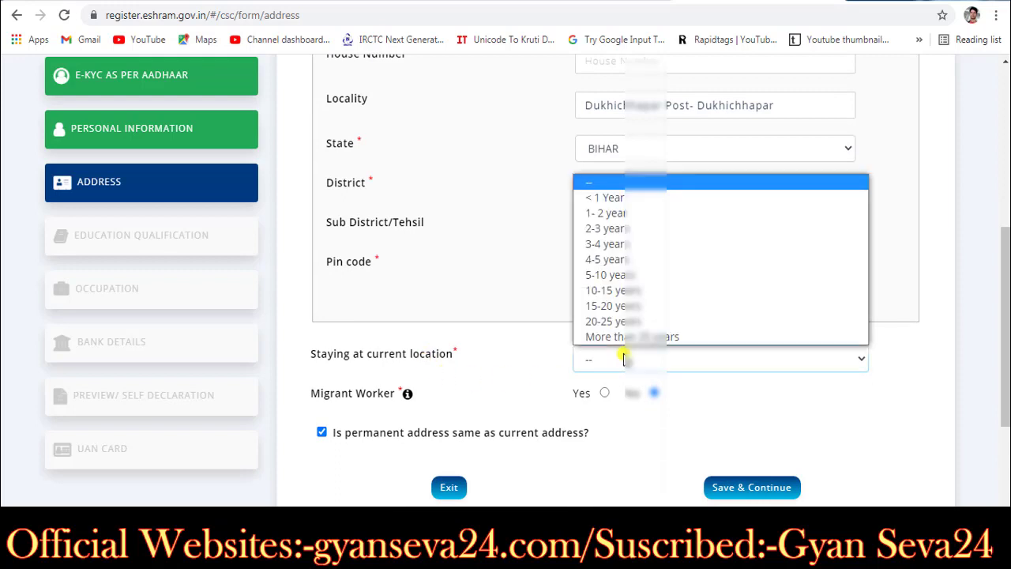
pyautogui.click(495, 368)
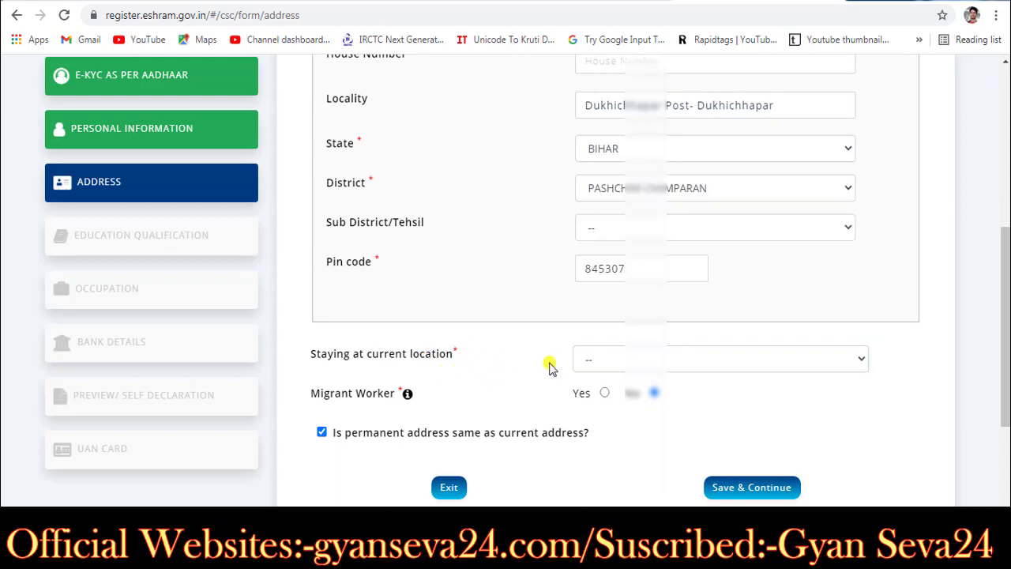
pyautogui.click(582, 365)
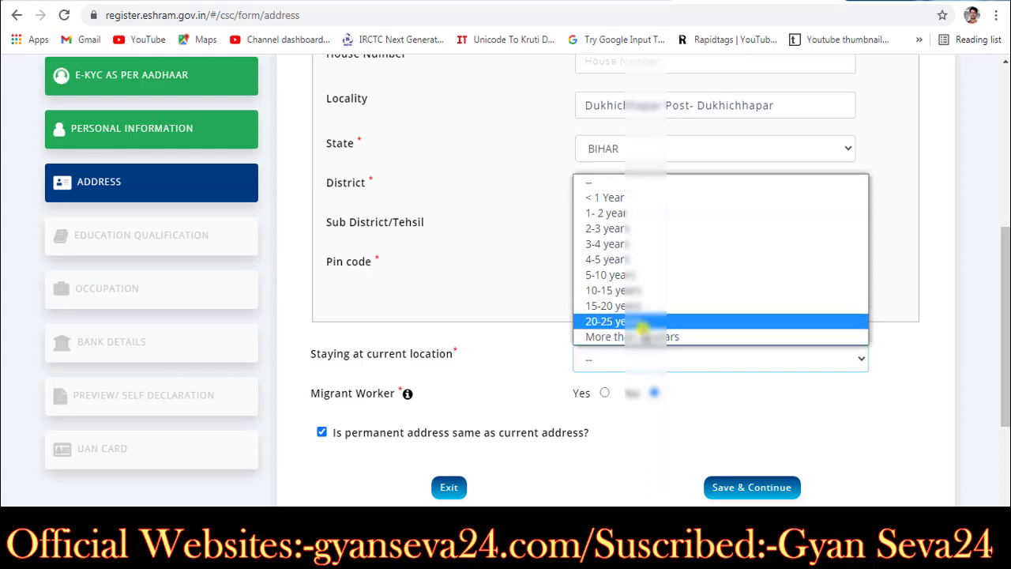
pyautogui.click(644, 337)
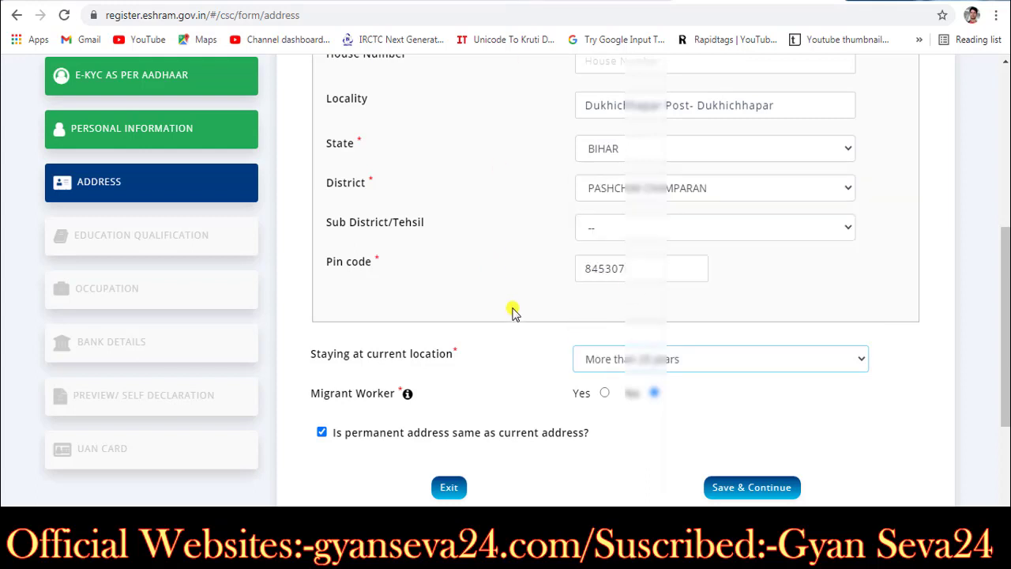
pyautogui.scroll(-1, 512, 311)
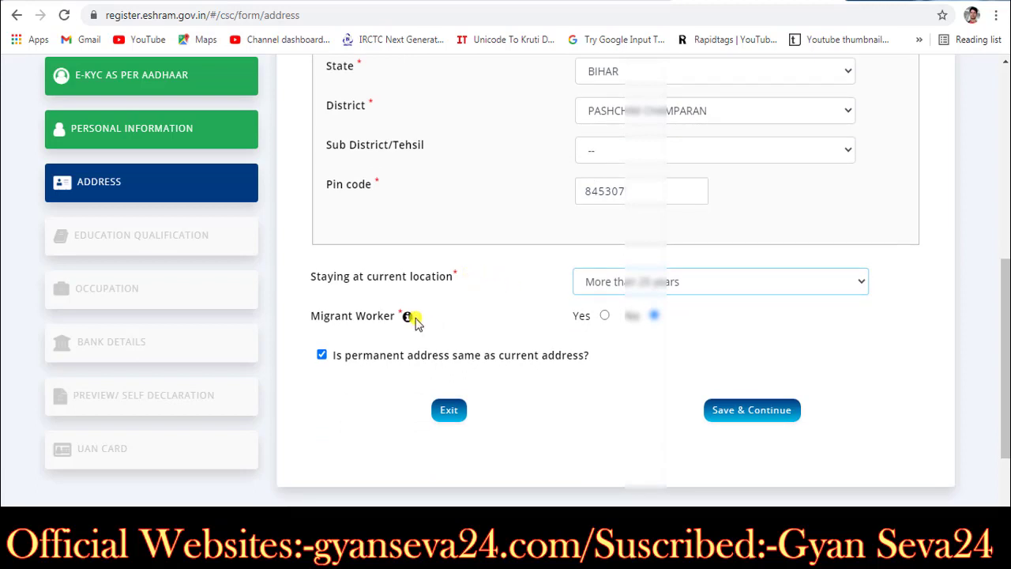
# Step: Try migrant status with reason Education, revert to non-migrant, and save the address
pyautogui.click(604, 317)
pyautogui.click(605, 354)
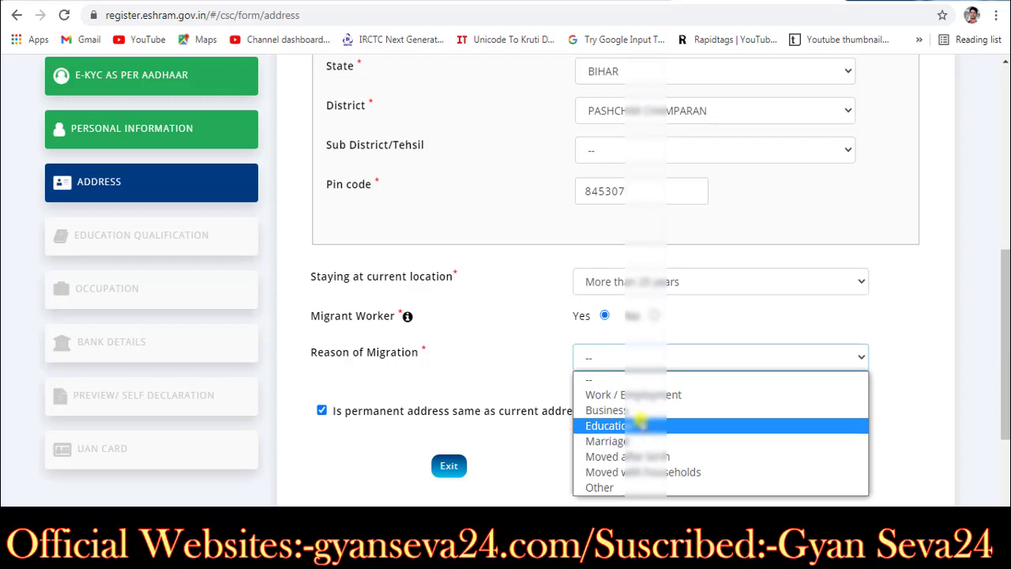
pyautogui.click(640, 421)
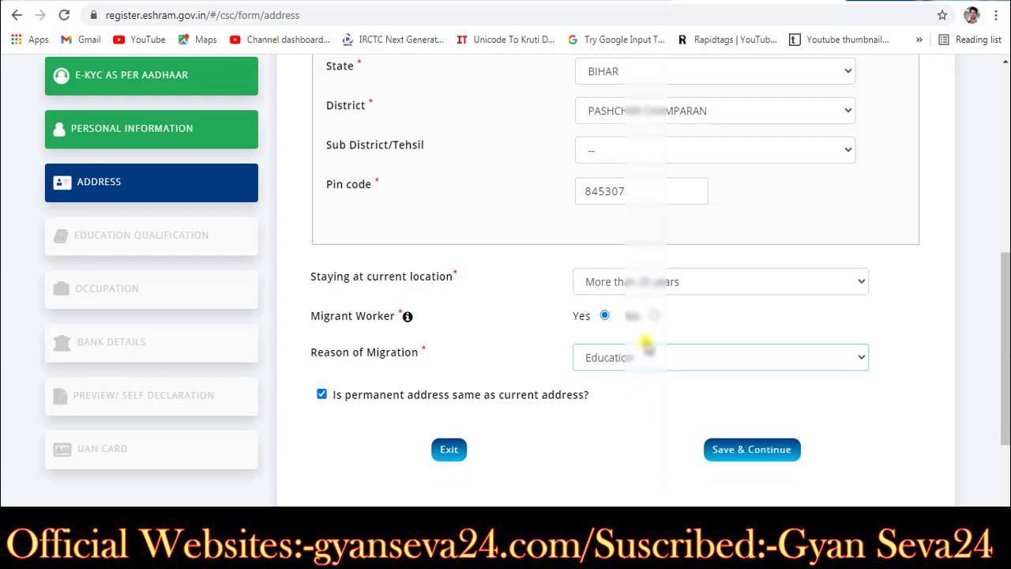
pyautogui.click(653, 315)
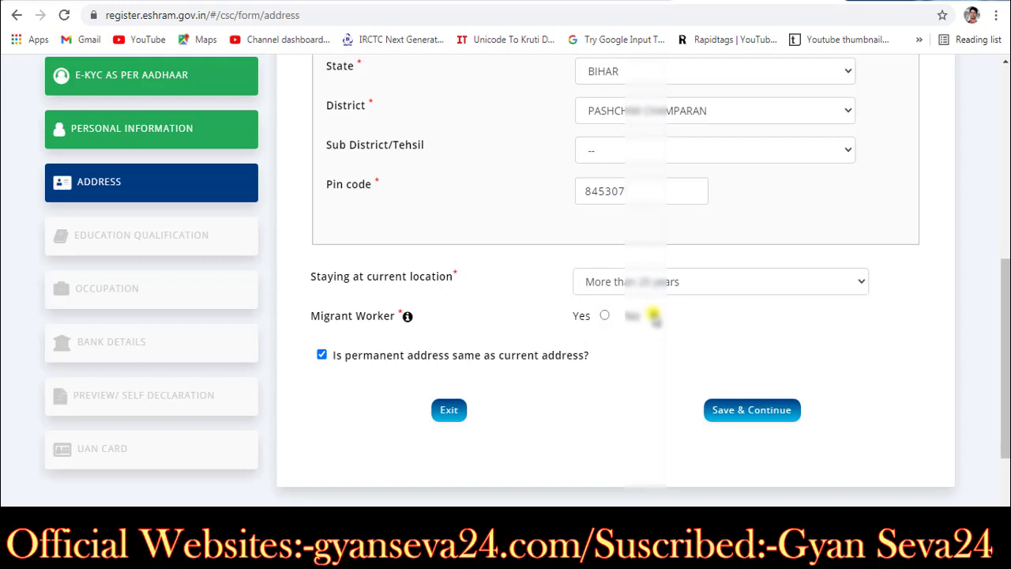
pyautogui.scroll(1, 654, 315)
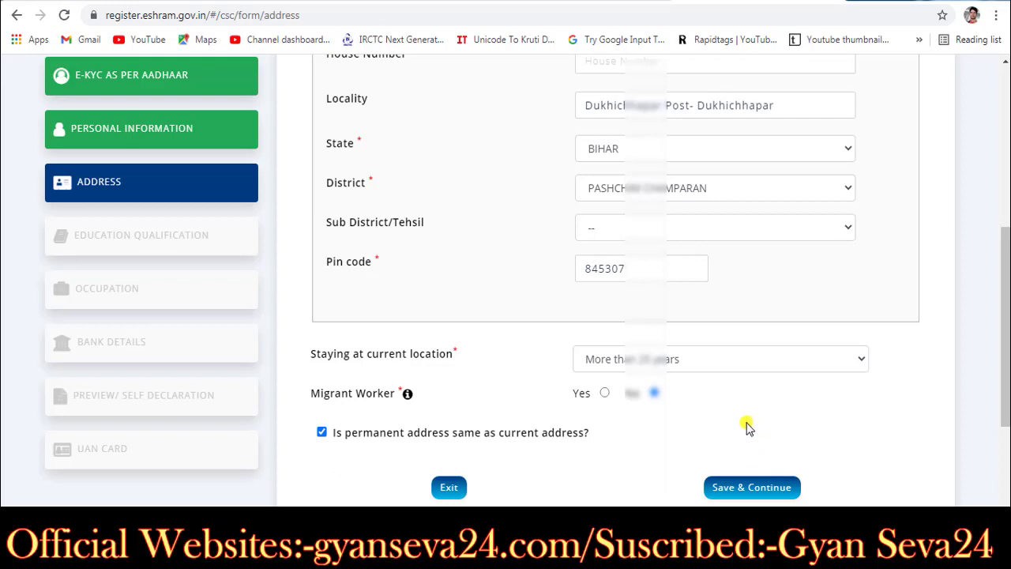
pyautogui.scroll(2, 744, 424)
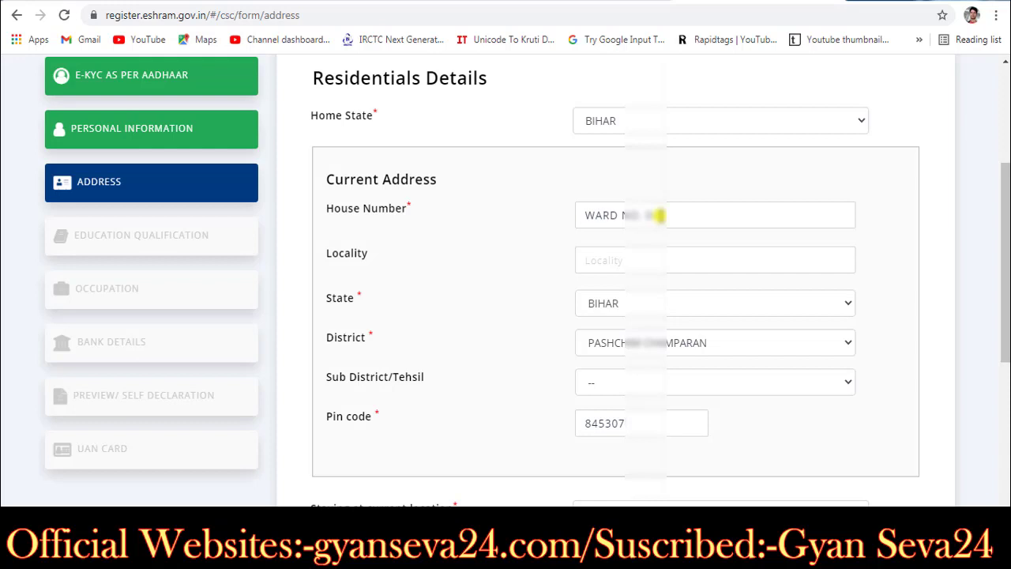
pyautogui.scroll(-2, 621, 277)
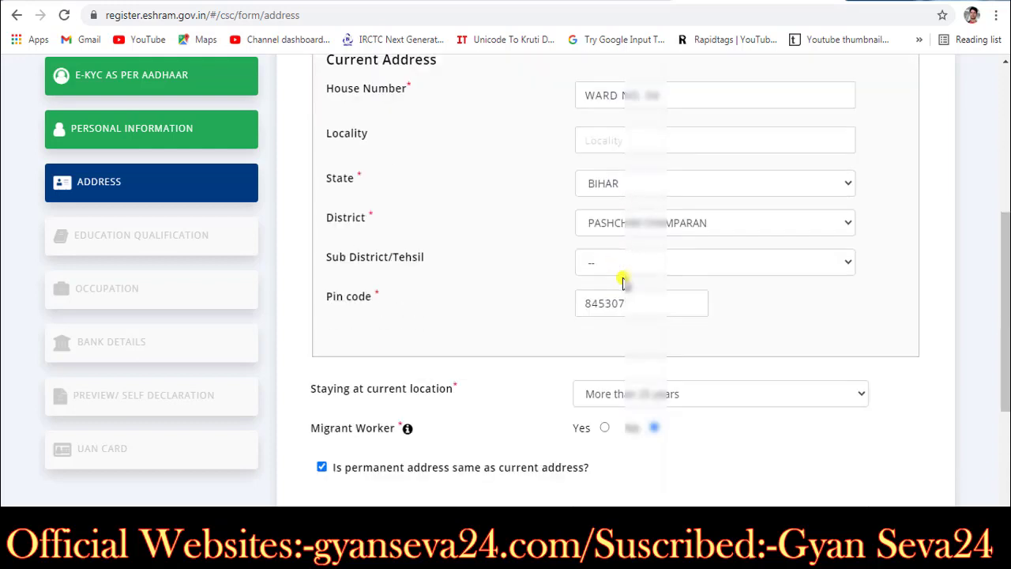
pyautogui.scroll(-2, 623, 277)
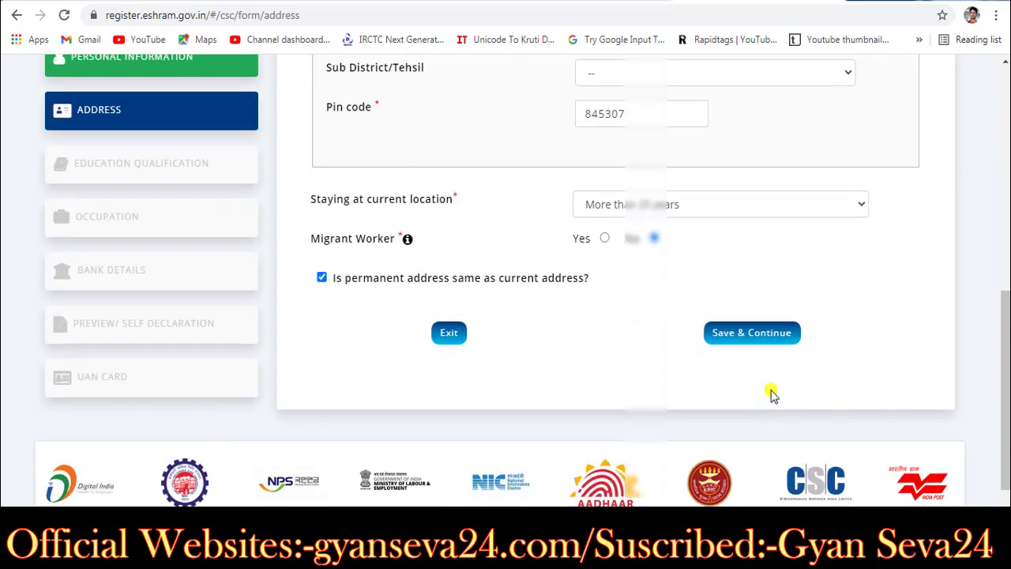
pyautogui.click(770, 342)
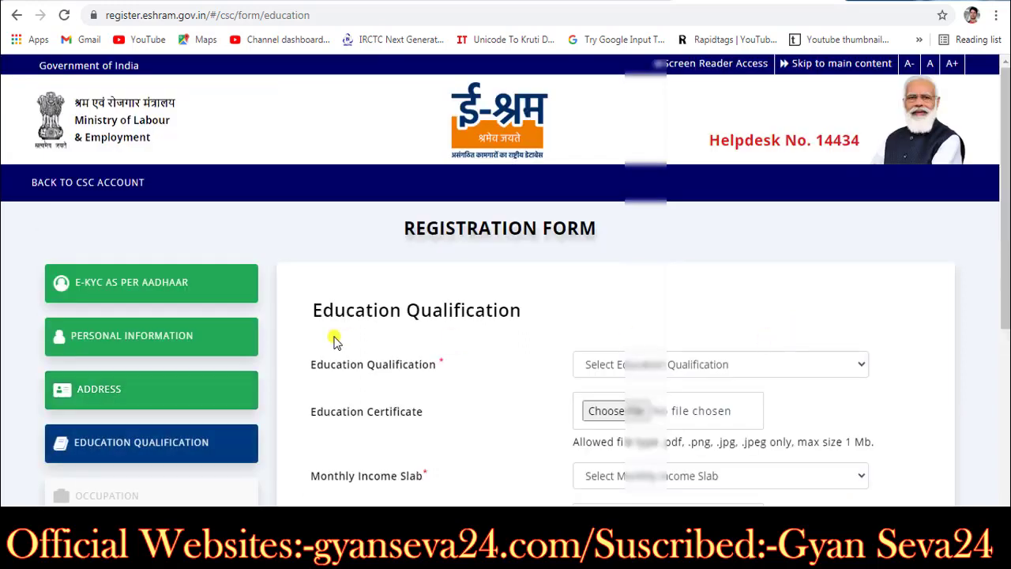
# Step: Select Graduate as the Education Qualification
pyautogui.scroll(-1, 343, 377)
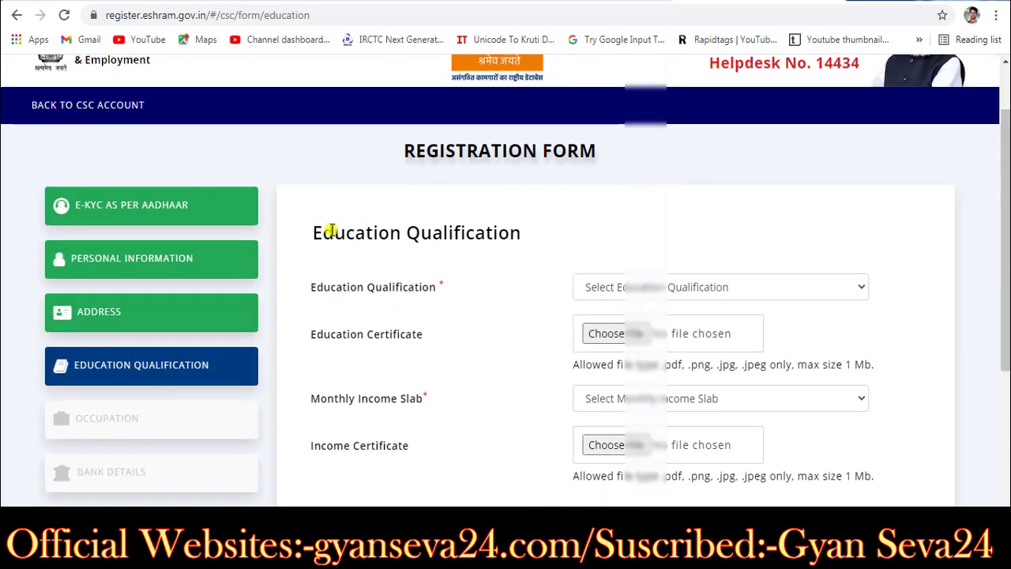
pyautogui.moveTo(331, 230); pyautogui.dragTo(529, 231)
pyautogui.click(535, 270)
pyautogui.scroll(-1, 535, 268)
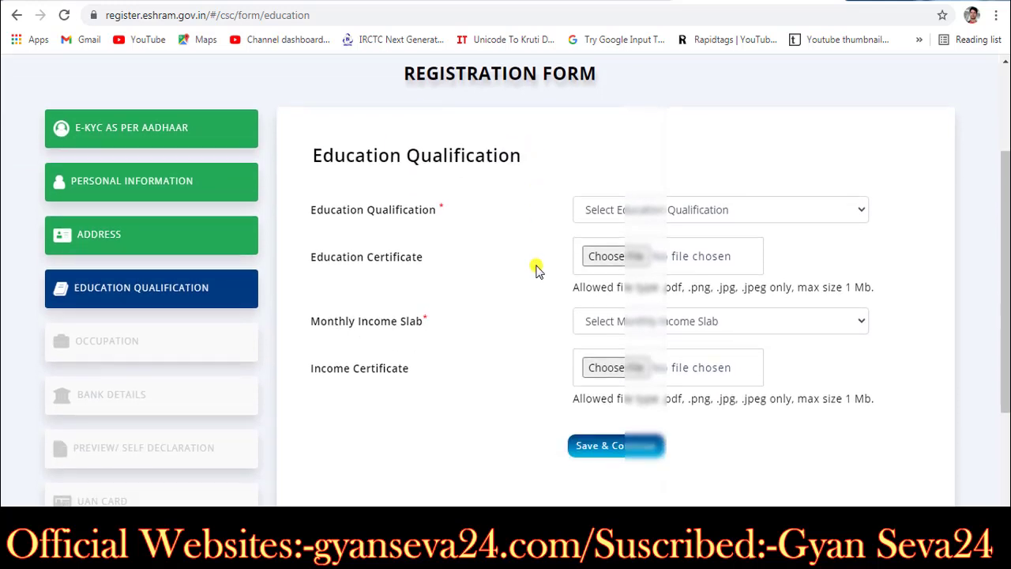
pyautogui.click(773, 217)
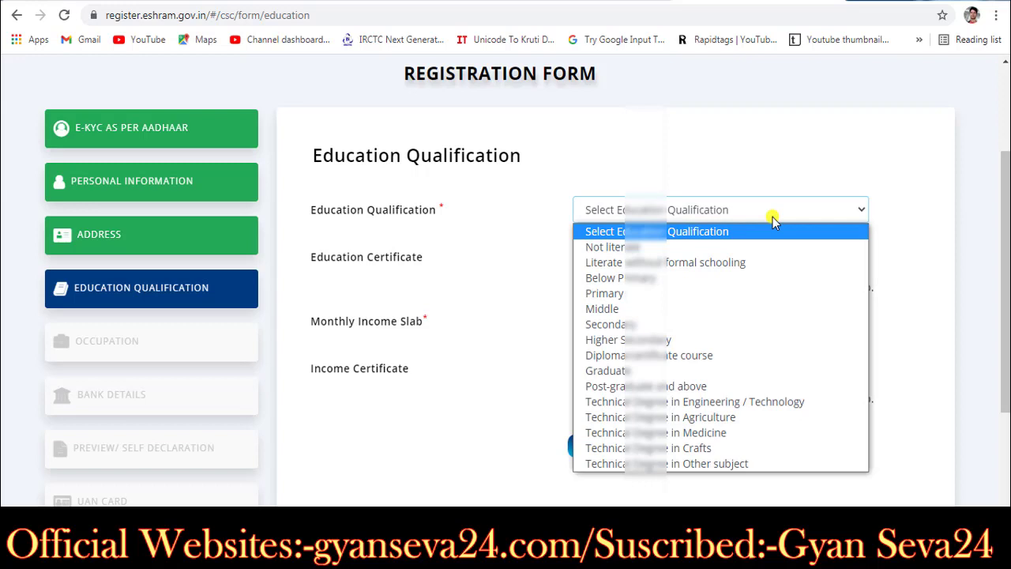
pyautogui.click(676, 373)
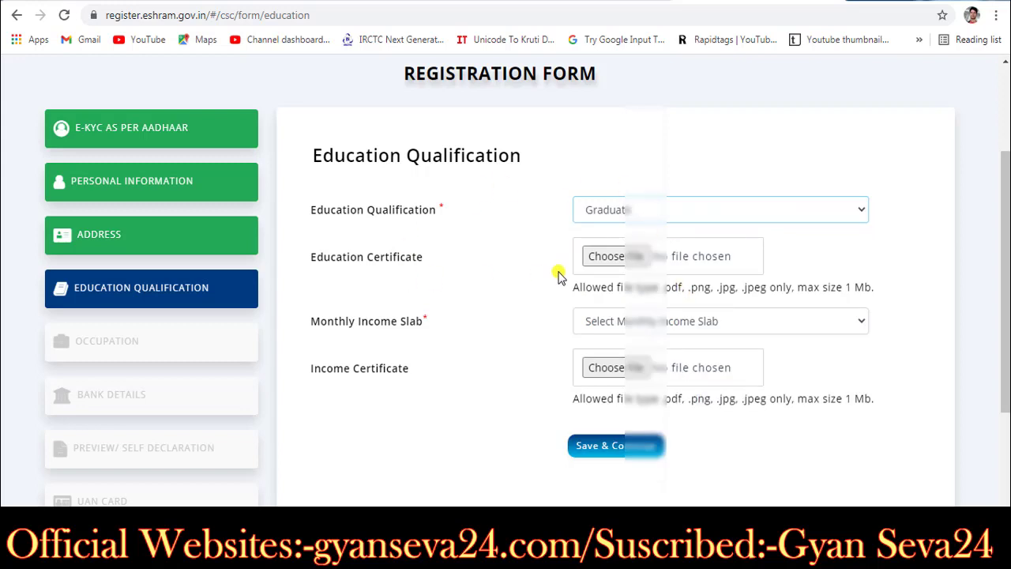
# Step: Choose the 10000 & below monthly income slab and save the education details
pyautogui.scroll(-1, 558, 276)
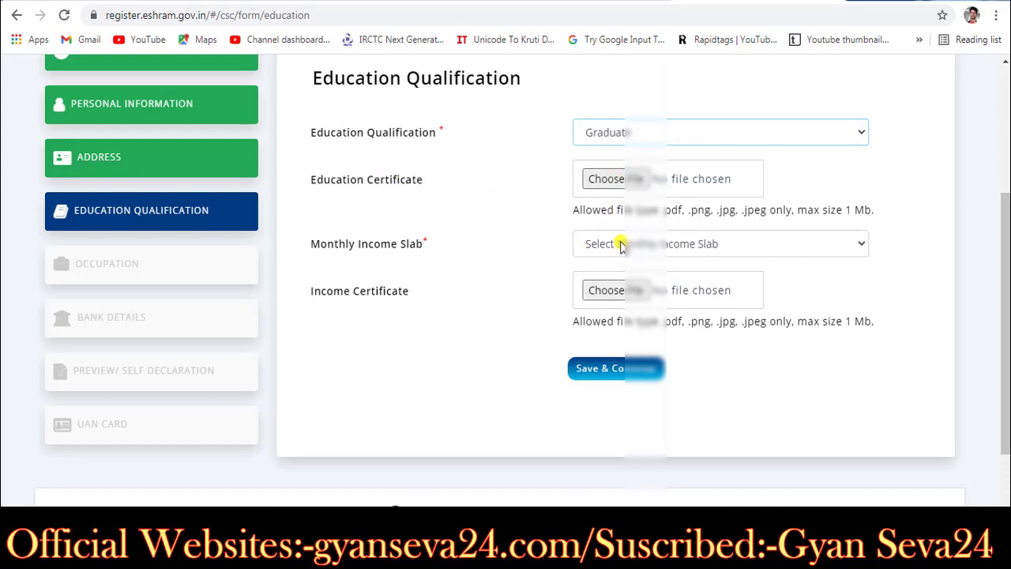
pyautogui.click(621, 246)
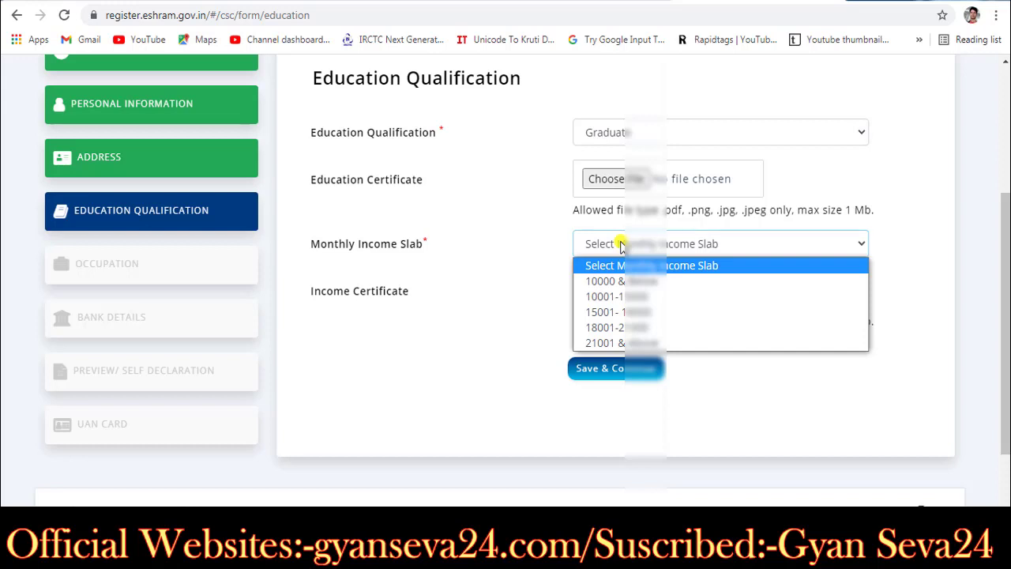
pyautogui.click(533, 250)
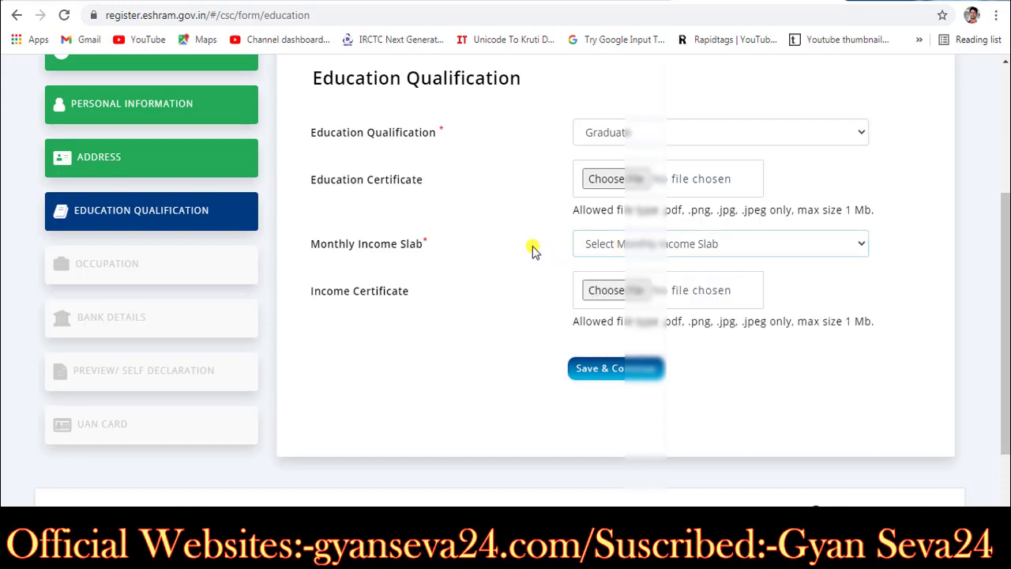
pyautogui.click(624, 242)
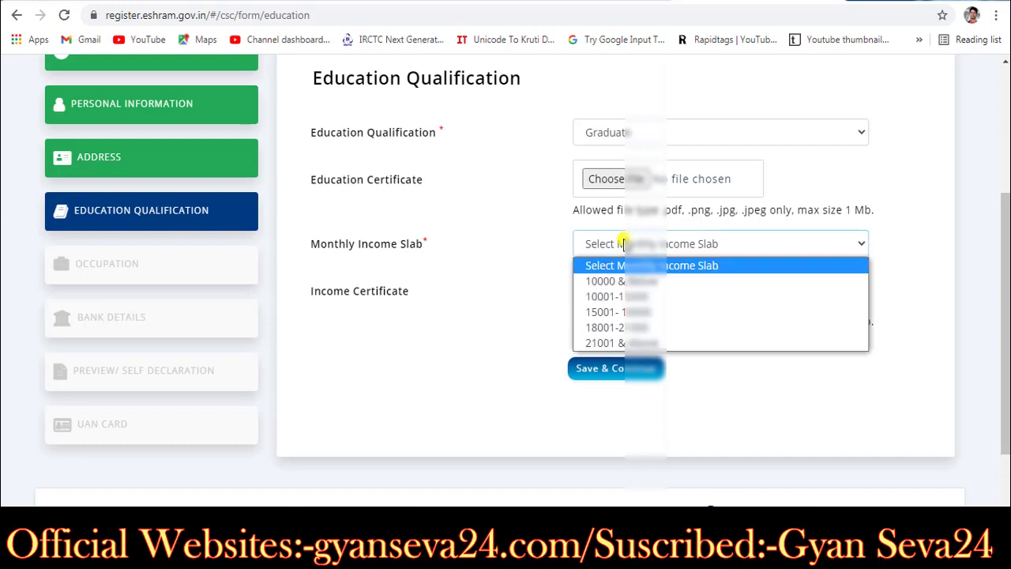
pyautogui.click(536, 257)
pyautogui.click(536, 257)
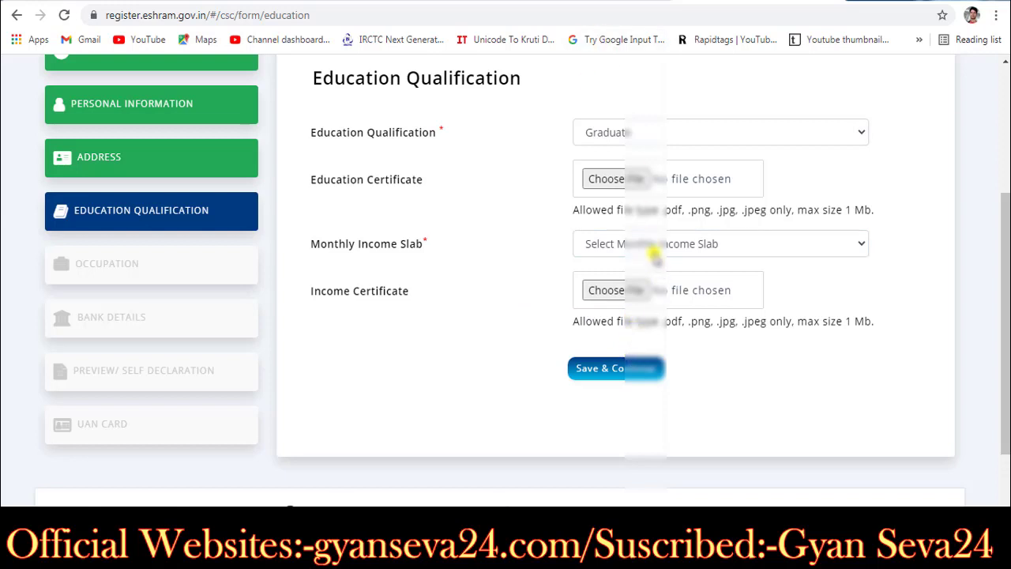
pyautogui.click(644, 237)
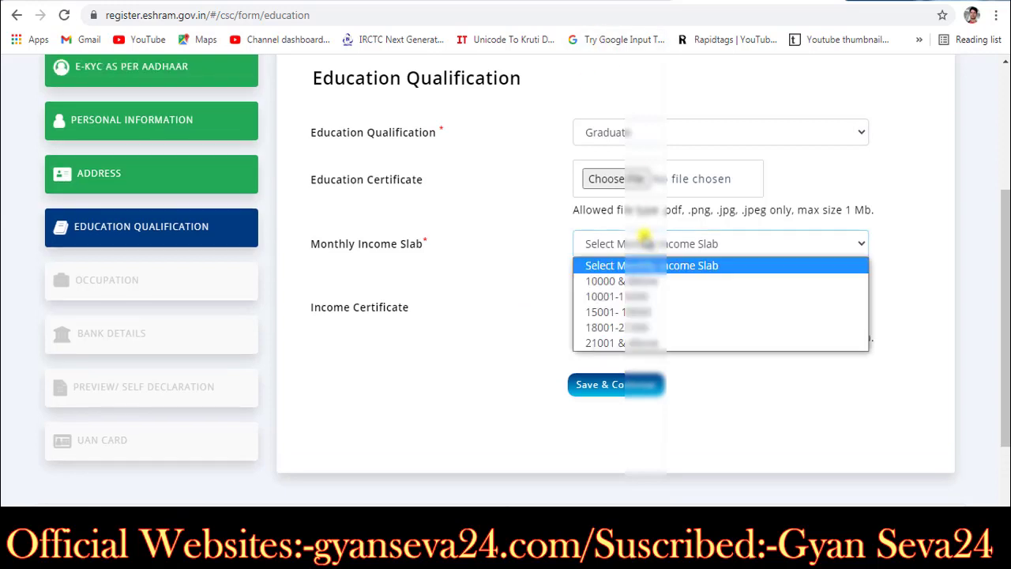
pyautogui.click(640, 281)
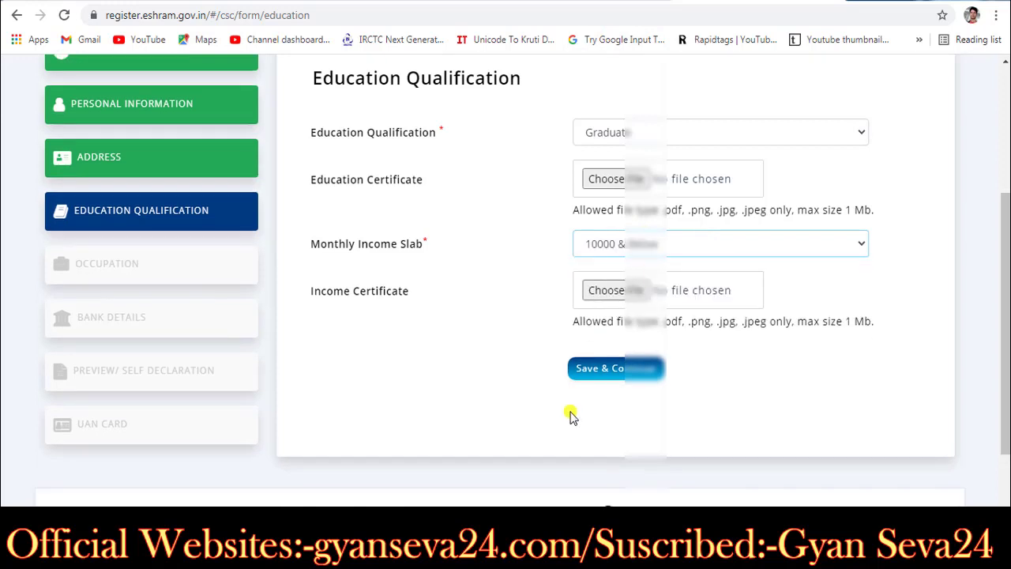
pyautogui.click(598, 371)
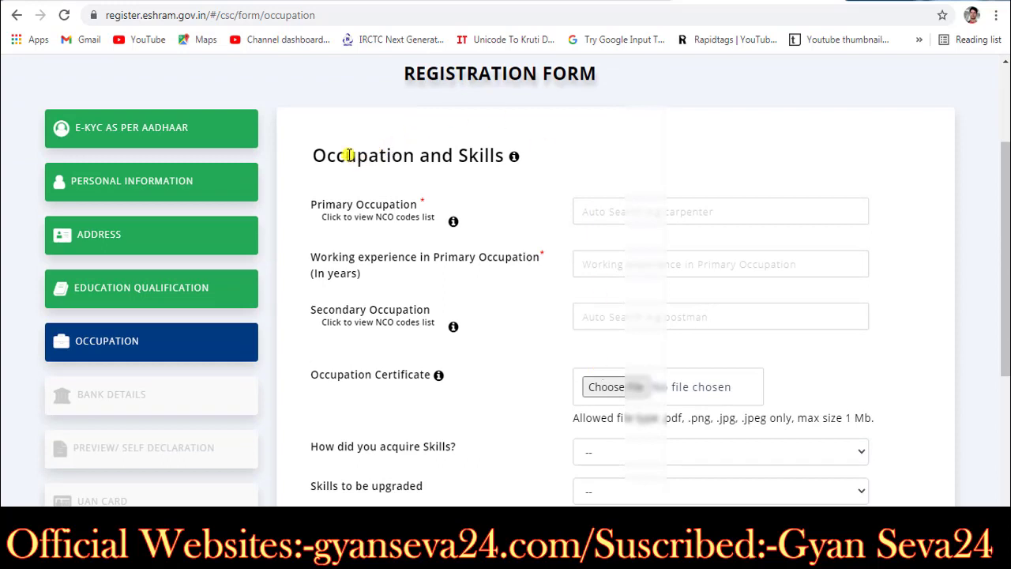
# Step: From the Primary Occupation field, open the NCO codes list PDF to look up a code
pyautogui.moveTo(348, 155); pyautogui.dragTo(528, 152)
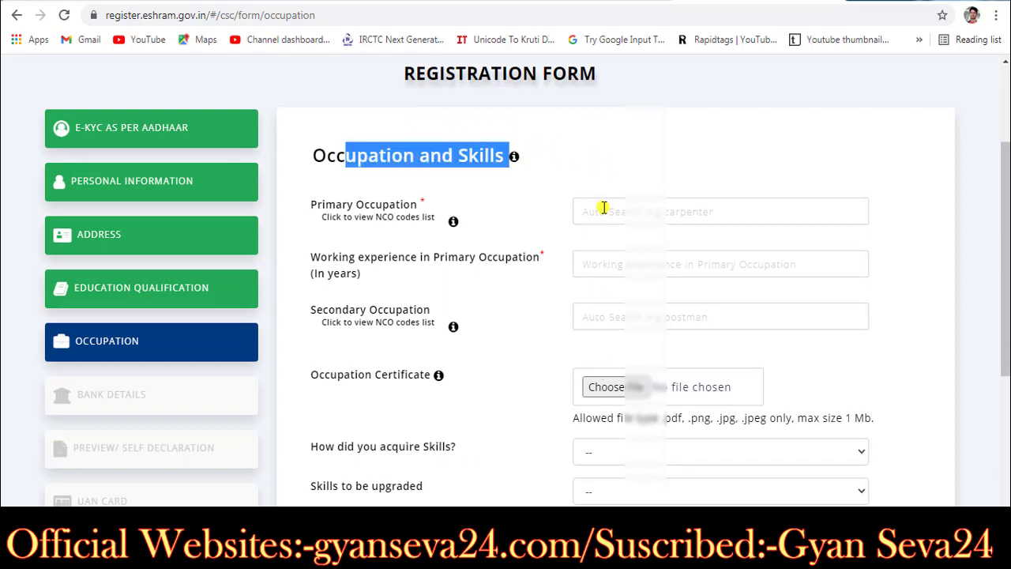
pyautogui.click(602, 208)
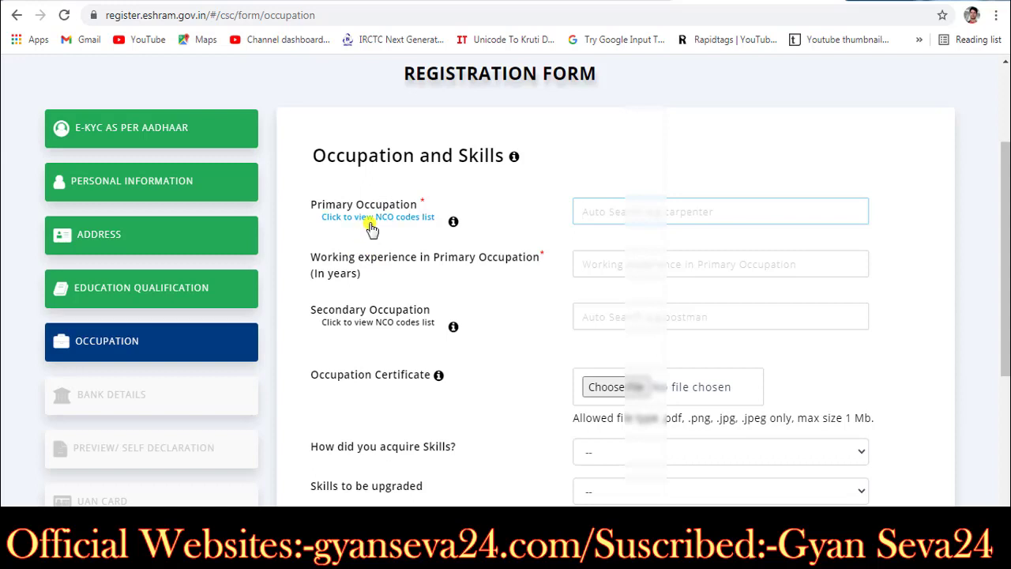
pyautogui.click(370, 225)
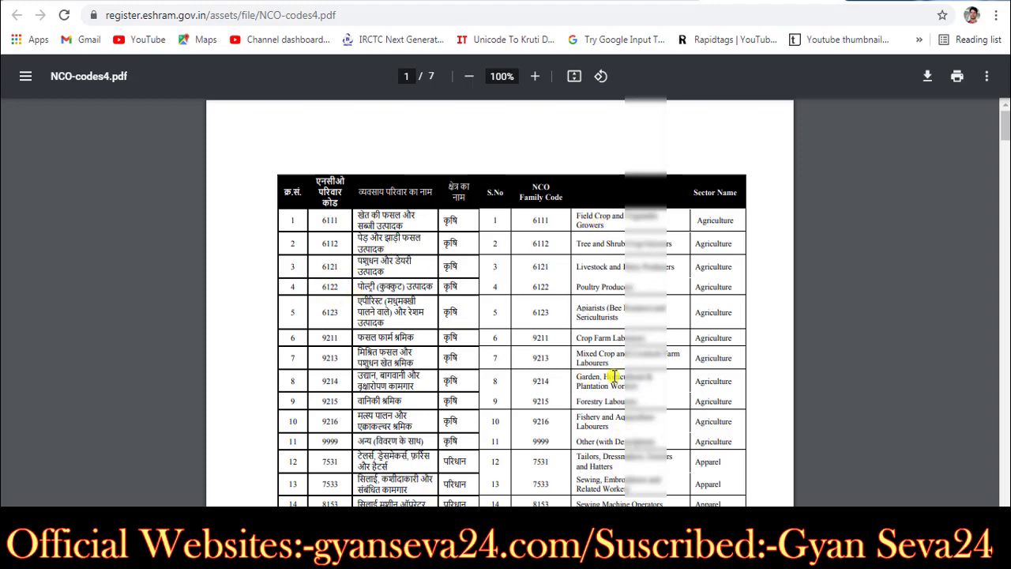
# Step: Zoom the NCO list to 175% and find code 5312 for tutors in row 70
pyautogui.click(535, 76)
pyautogui.click(535, 76)
pyautogui.click(534, 76)
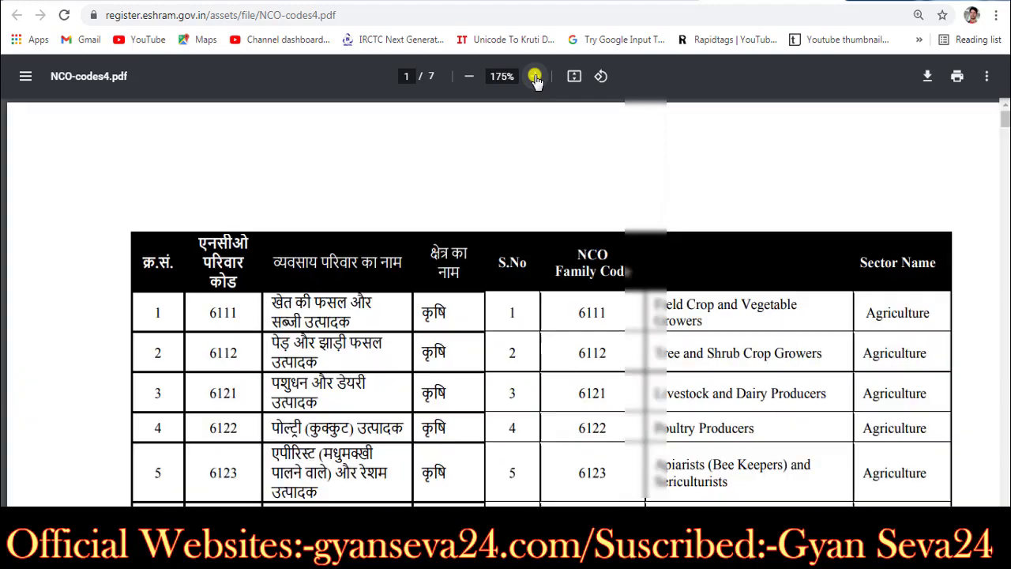
pyautogui.scroll(-2, 1005, 127)
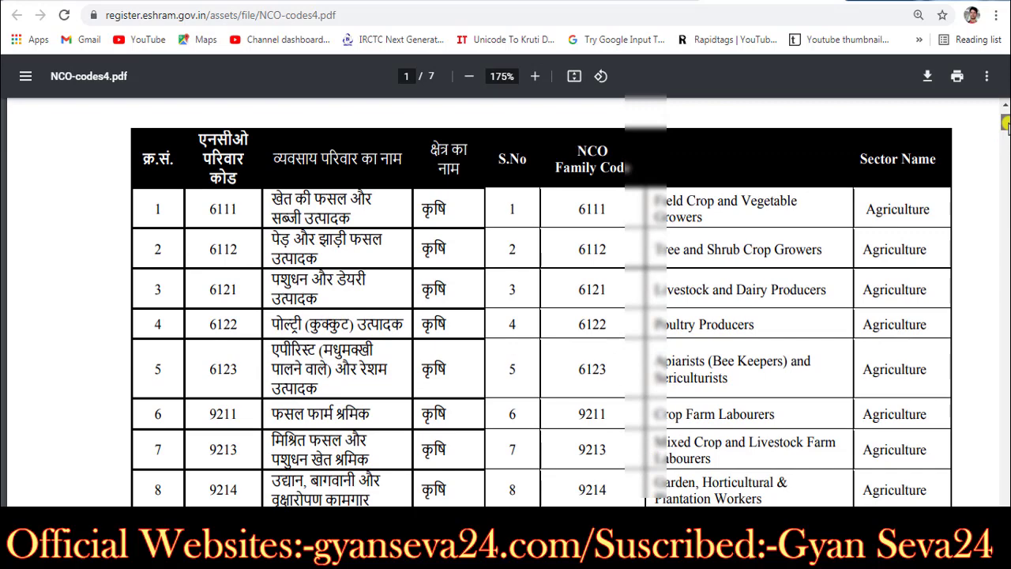
pyautogui.scroll(-1, 1005, 124)
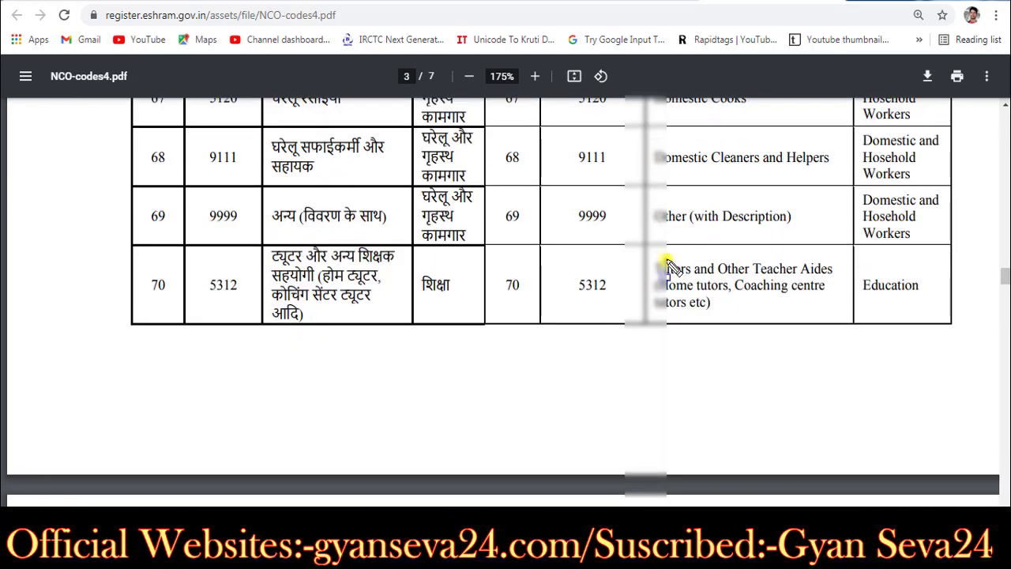
pyautogui.moveTo(645, 239); pyautogui.dragTo(839, 316)
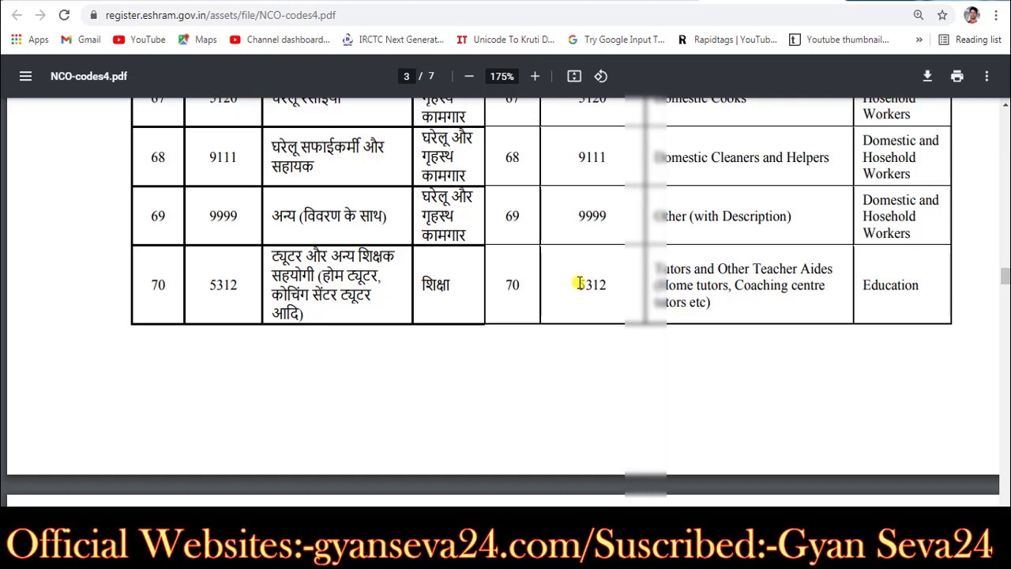
pyautogui.moveTo(576, 285); pyautogui.dragTo(614, 283)
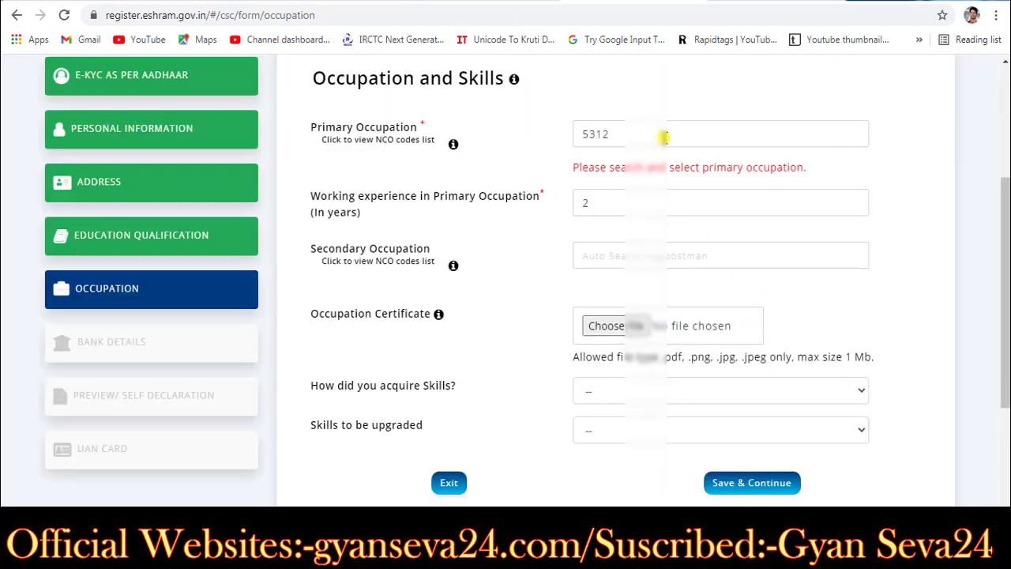
pyautogui.click(664, 137)
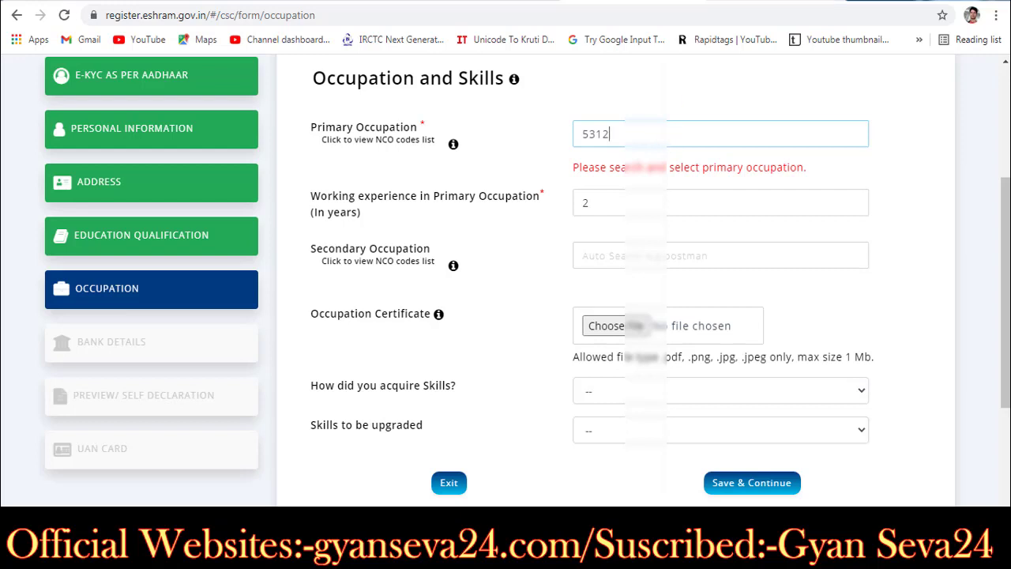
# Step: Try entering code 5312 in Primary Occupation, checking it against the NCO list
pyautogui.click(464, 4)
pyautogui.click(610, 298)
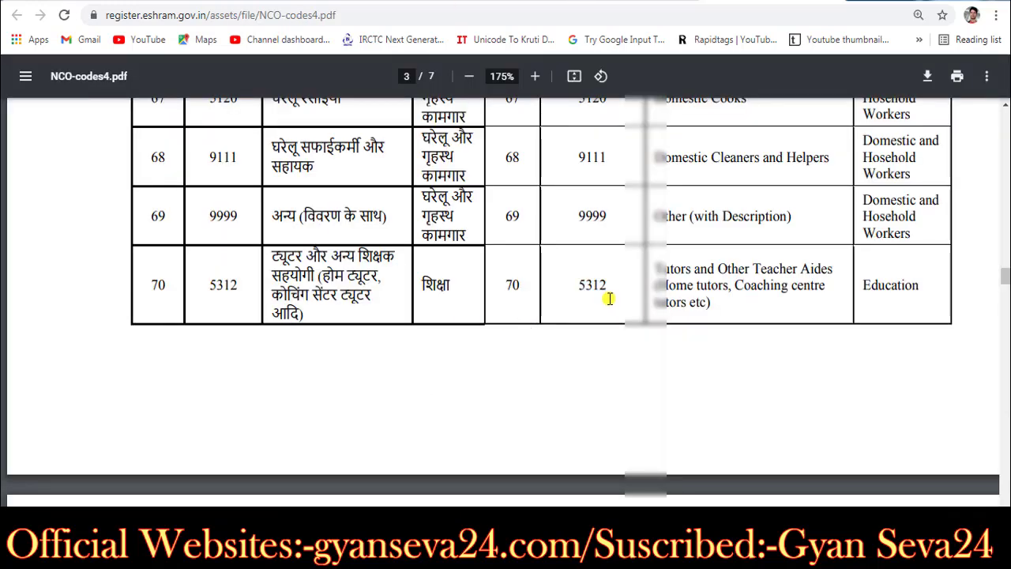
pyautogui.click(585, 4)
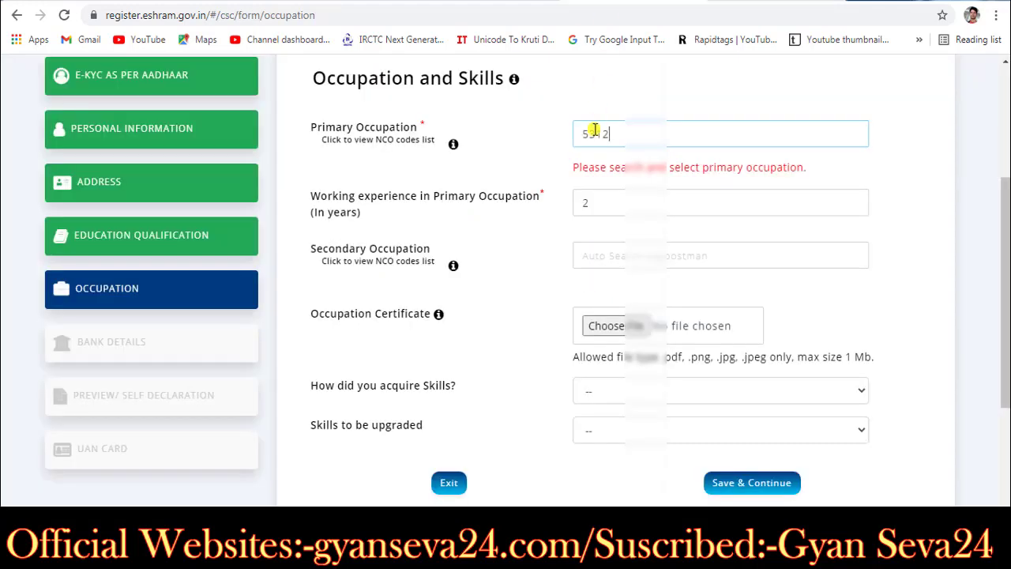
pyautogui.moveTo(632, 135); pyautogui.dragTo(466, 133)
pyautogui.press('BackSpace')
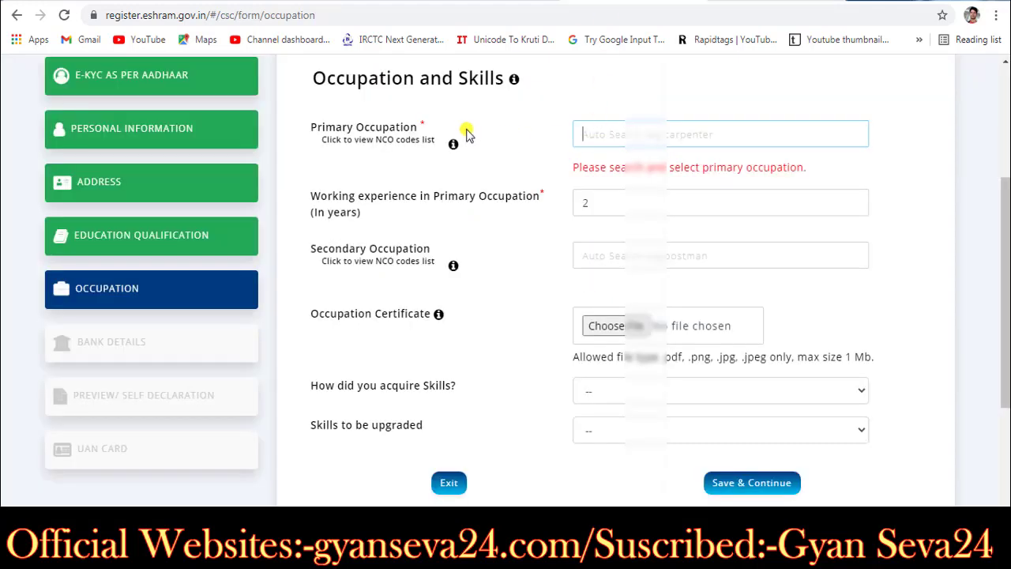
pyautogui.write('5312')
pyautogui.hotkey('ctrl', 'Tab')
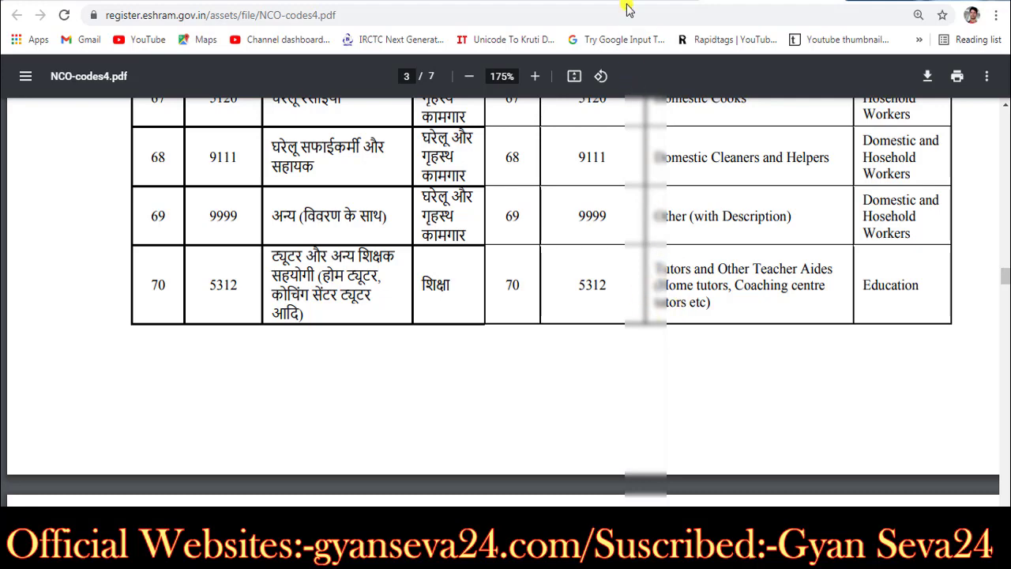
pyautogui.hotkey('ctrl', 'shift', 'Tab')
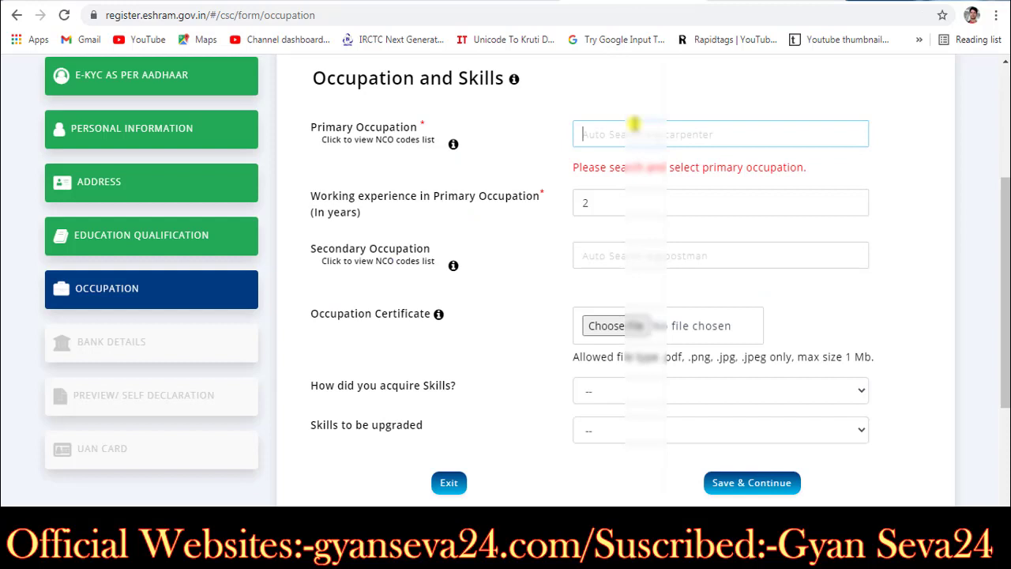
pyautogui.write('5312')
pyautogui.press('BackSpace')
pyautogui.press('BackSpace')
pyautogui.press('BackSpace')
pyautogui.press('BackSpace')
# Step: Search 'TUTO', set Primary Occupation to Tutors and Other Teacher Aides, and save
pyautogui.click(699, 1)
pyautogui.moveTo(658, 269); pyautogui.dragTo(728, 267)
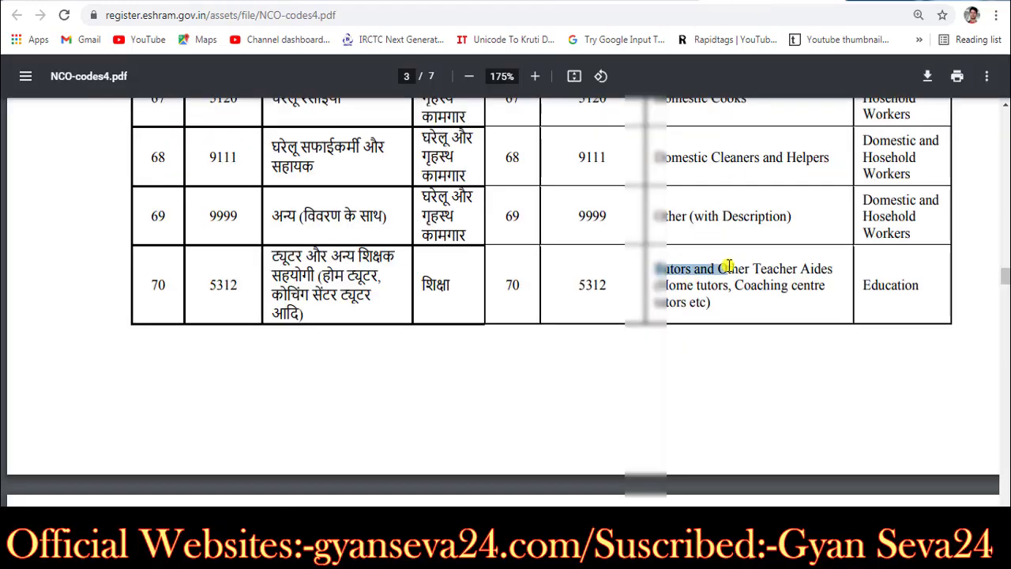
pyautogui.click(655, 1)
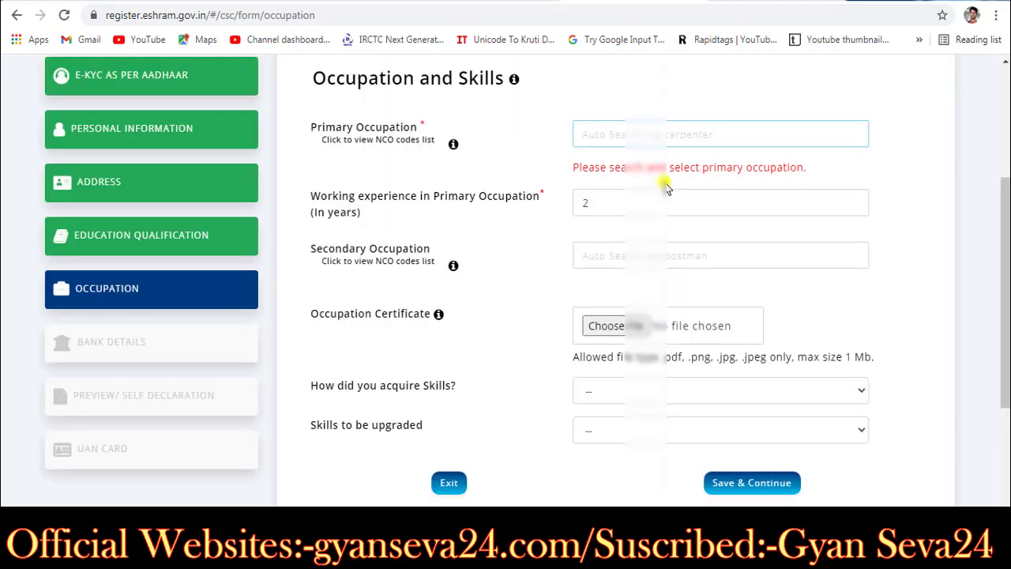
pyautogui.click(648, 135)
pyautogui.write('T')
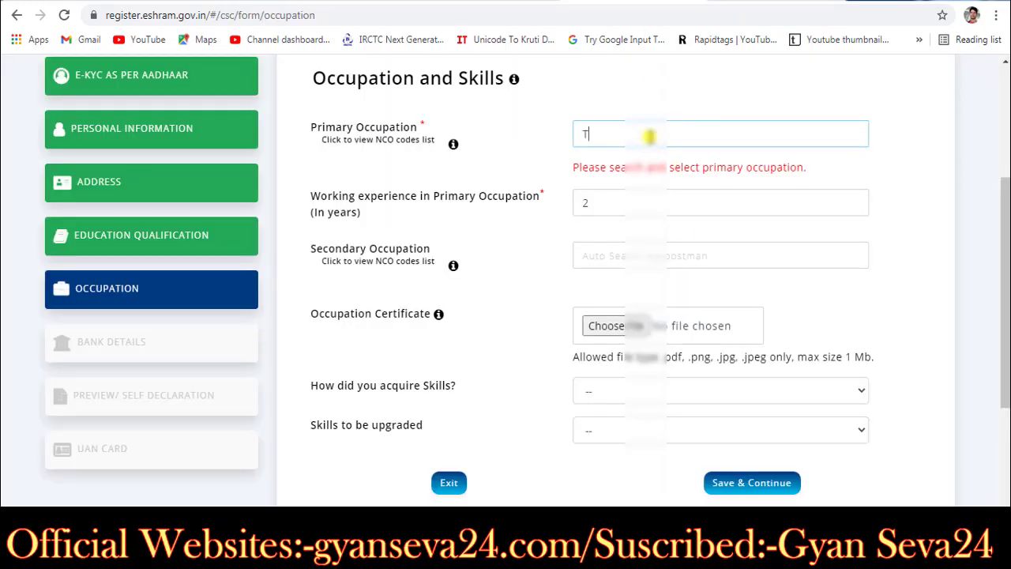
pyautogui.write('UTO')
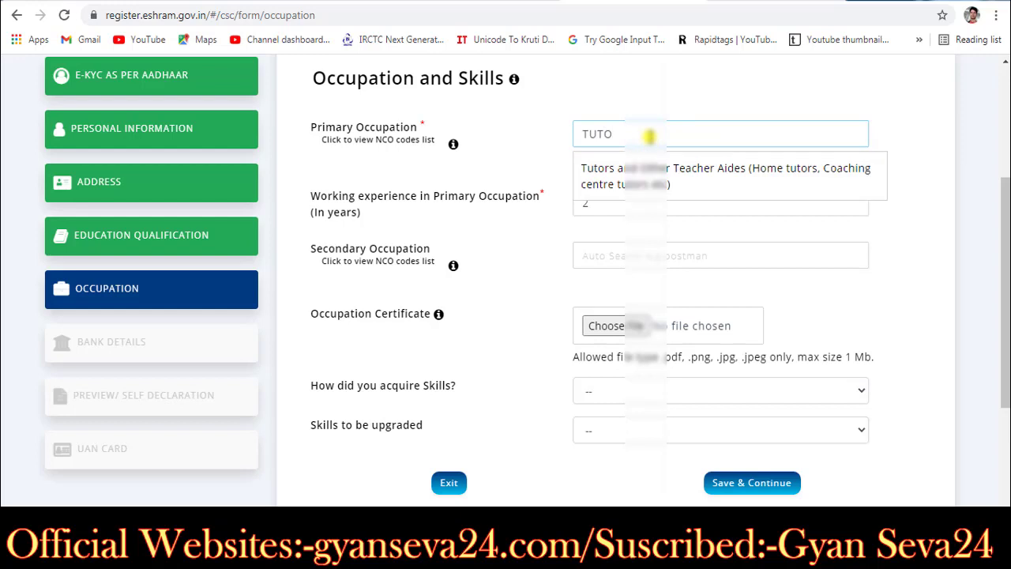
pyautogui.click(722, 181)
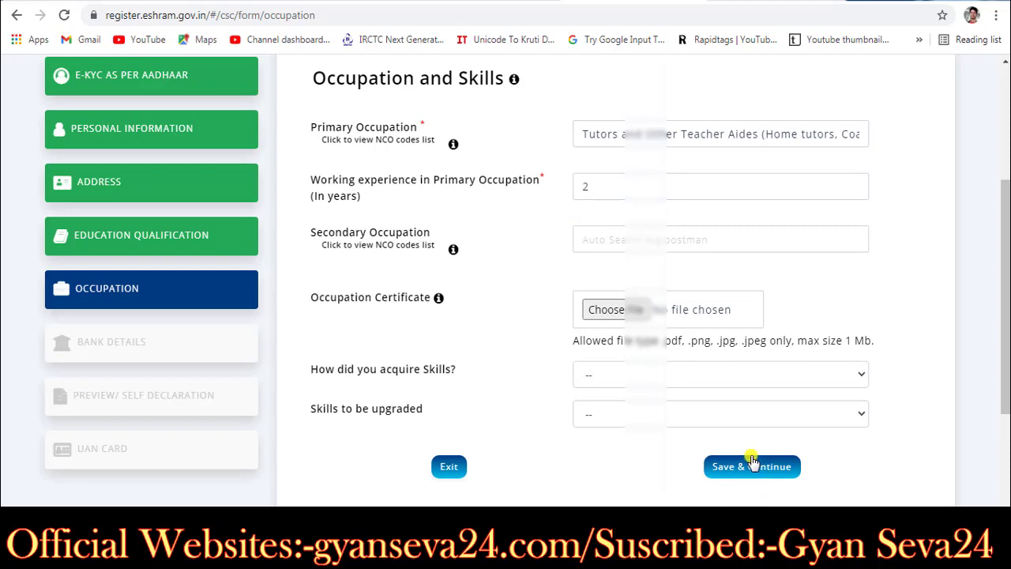
pyautogui.click(752, 464)
pyautogui.scroll(-2, 754, 394)
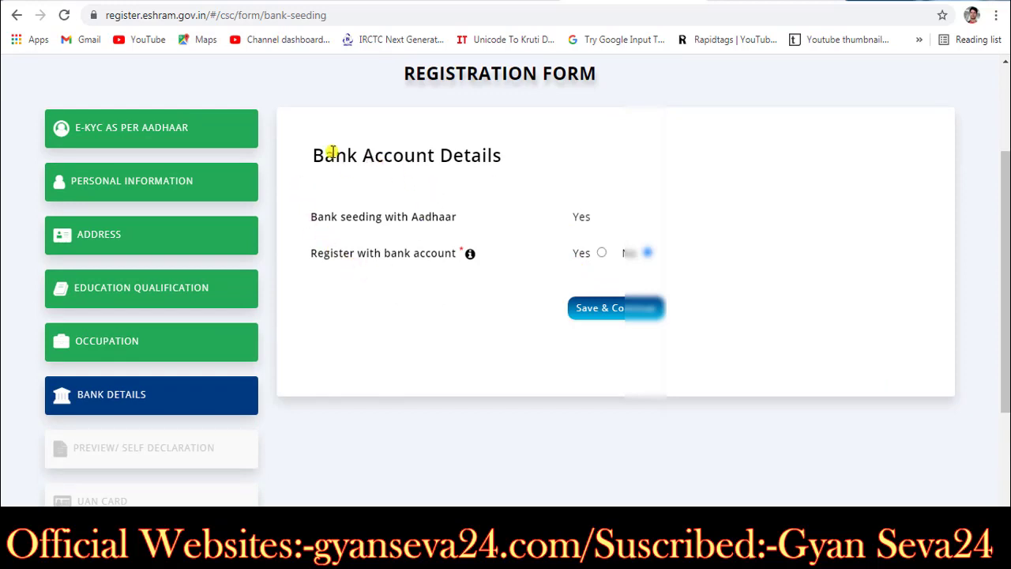
# Step: Answer No to registering with a bank account and save the bank details
pyautogui.moveTo(333, 154); pyautogui.dragTo(374, 155)
pyautogui.moveTo(553, 156); pyautogui.dragTo(564, 153)
pyautogui.click(513, 307)
pyautogui.moveTo(332, 217); pyautogui.dragTo(582, 217)
pyautogui.click(583, 217)
pyautogui.click(601, 253)
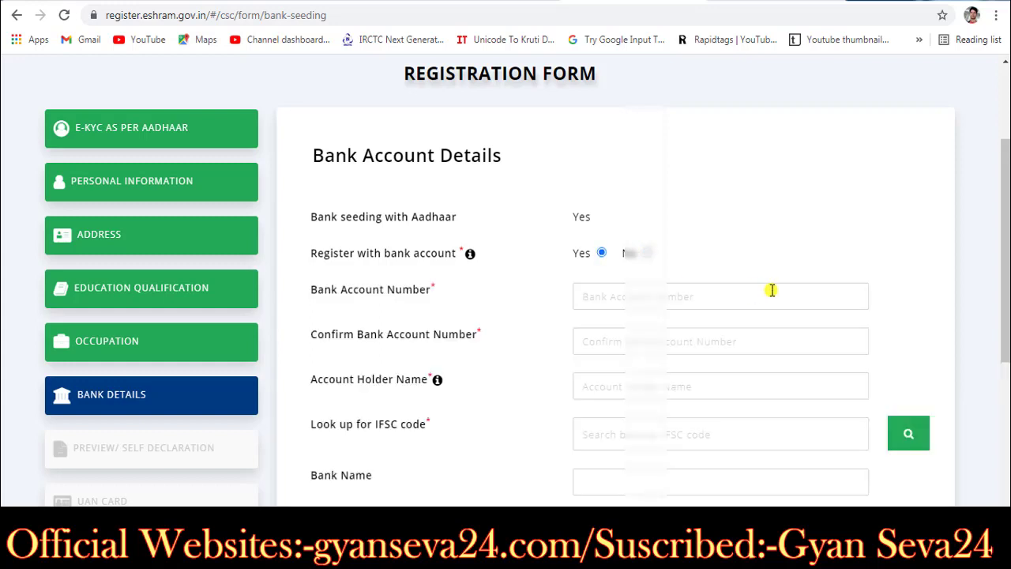
pyautogui.scroll(-1, 770, 289)
pyautogui.scroll(1, 771, 290)
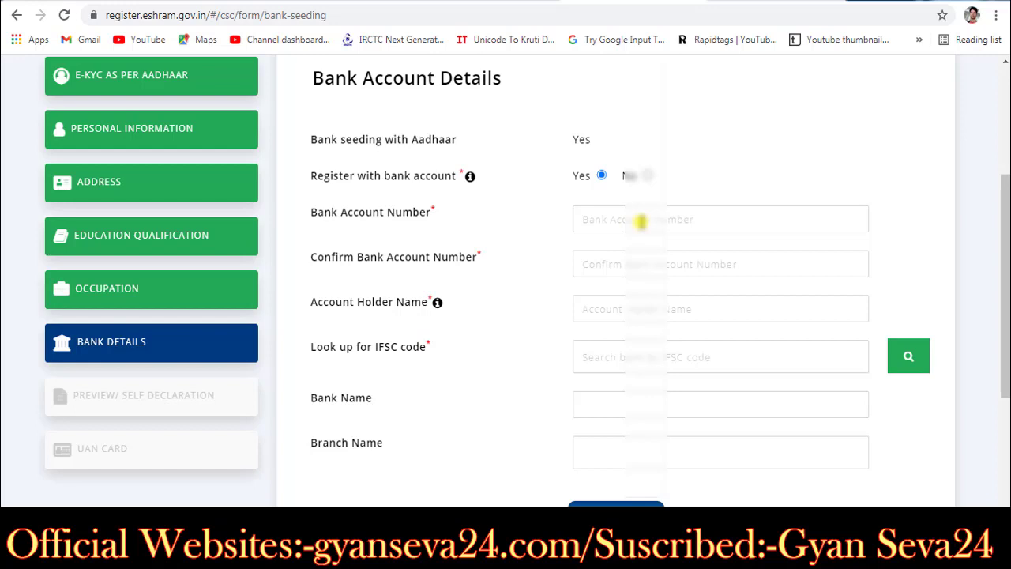
pyautogui.click(646, 175)
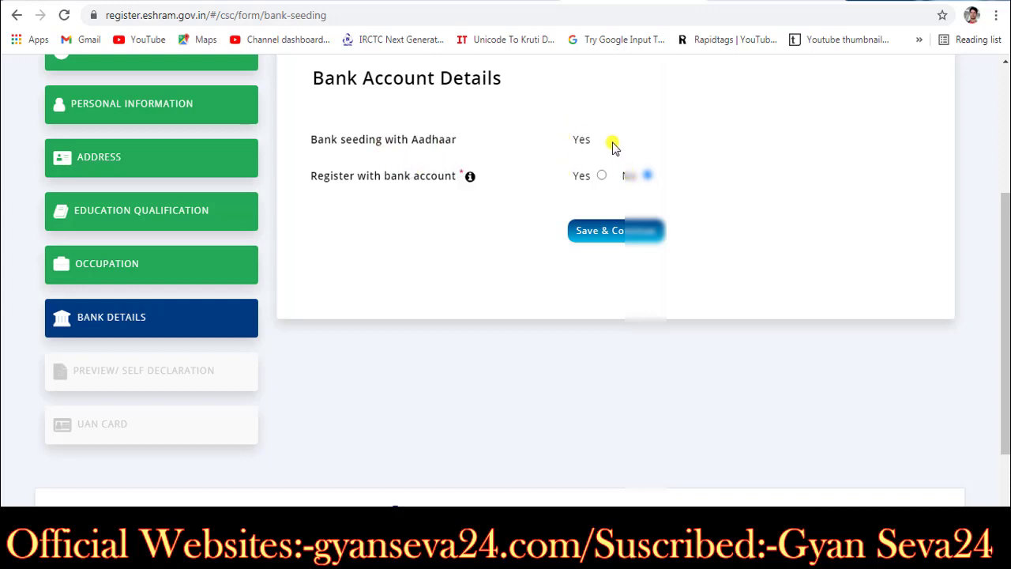
pyautogui.moveTo(570, 139); pyautogui.dragTo(625, 140)
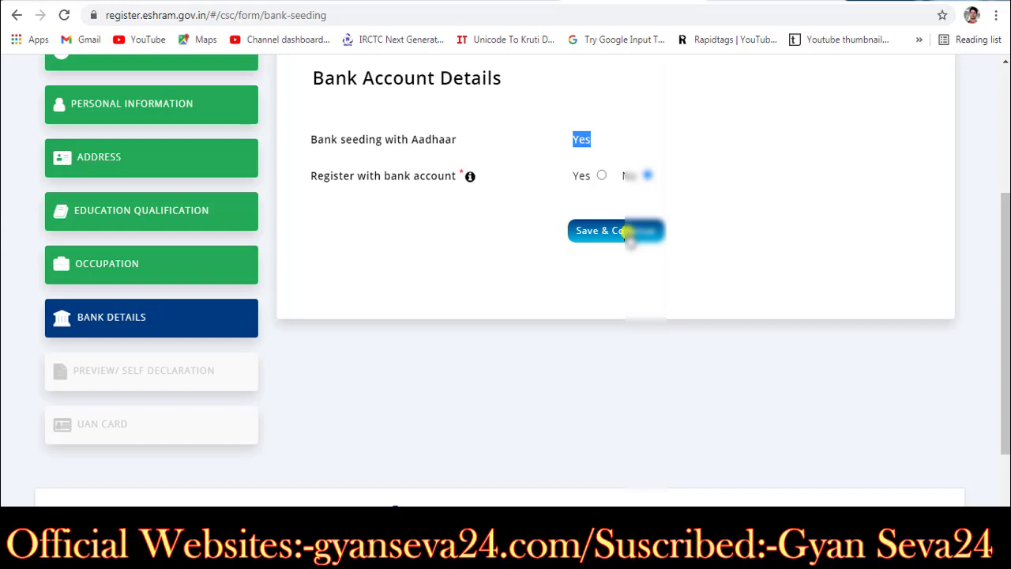
pyautogui.click(629, 235)
pyautogui.scroll(-2, 629, 237)
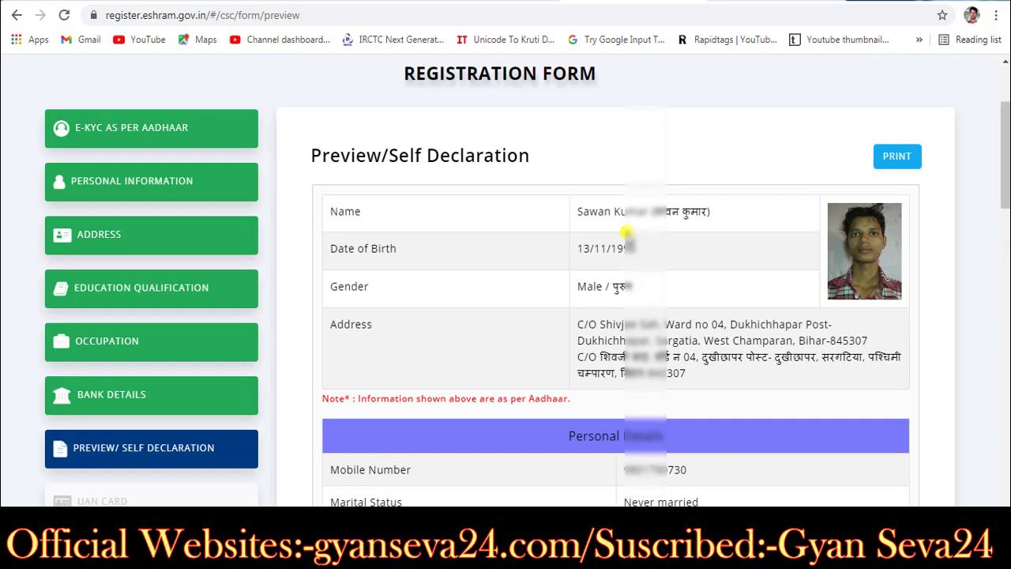
pyautogui.scroll(-1, 627, 232)
pyautogui.scroll(-2, 626, 232)
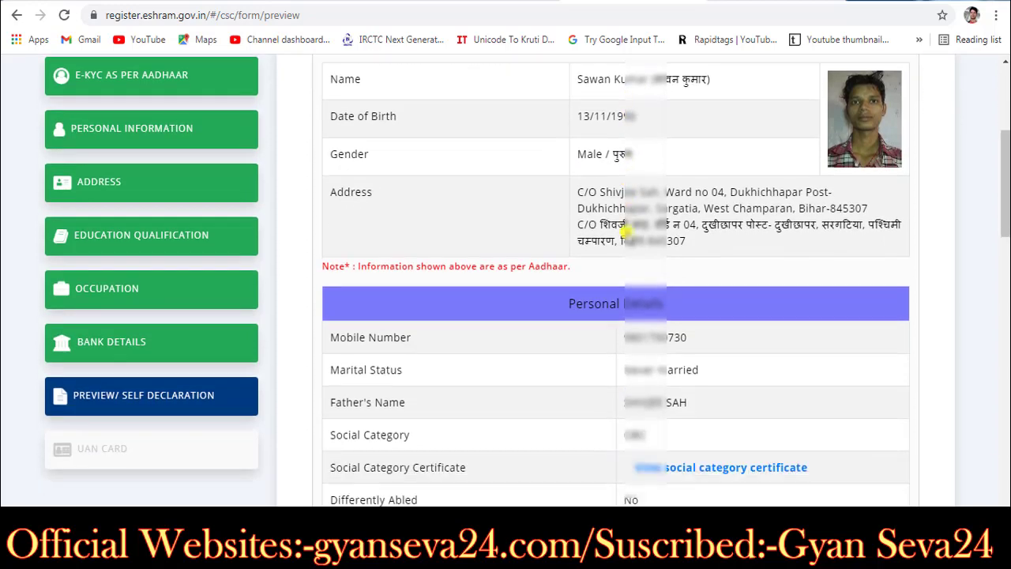
pyautogui.scroll(-4, 626, 232)
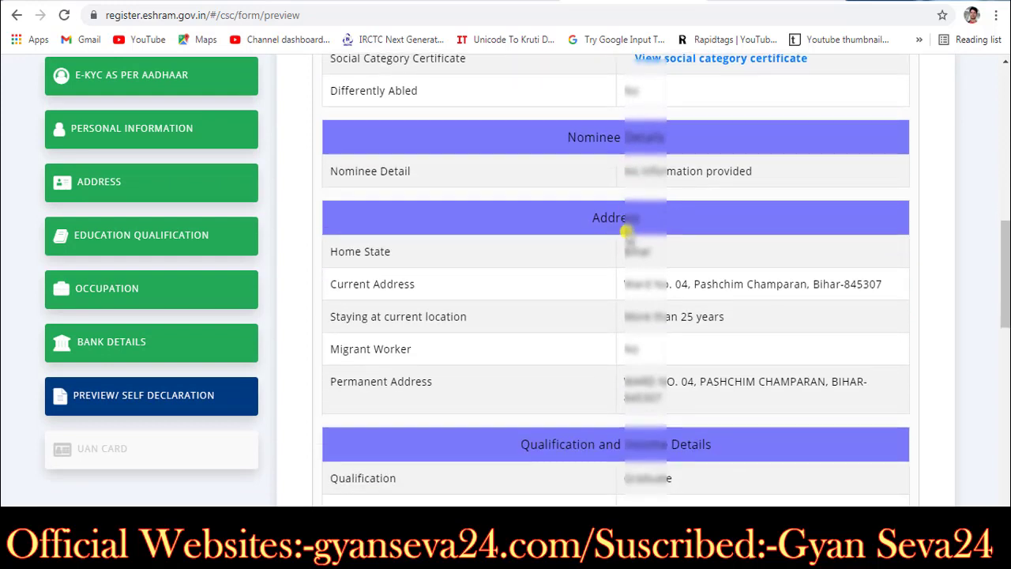
pyautogui.scroll(-1, 626, 231)
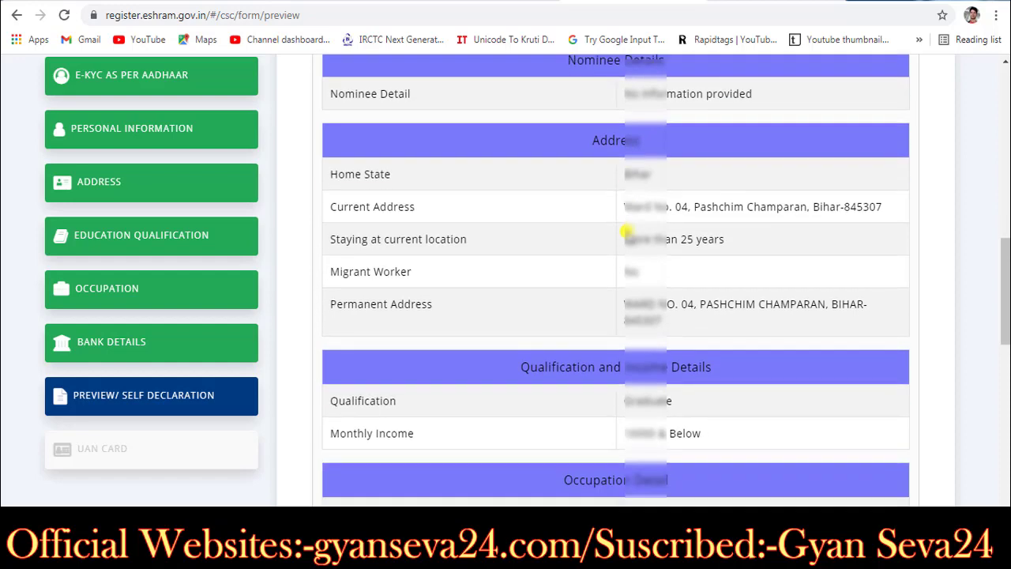
pyautogui.scroll(-1, 627, 230)
pyautogui.scroll(-10, 627, 231)
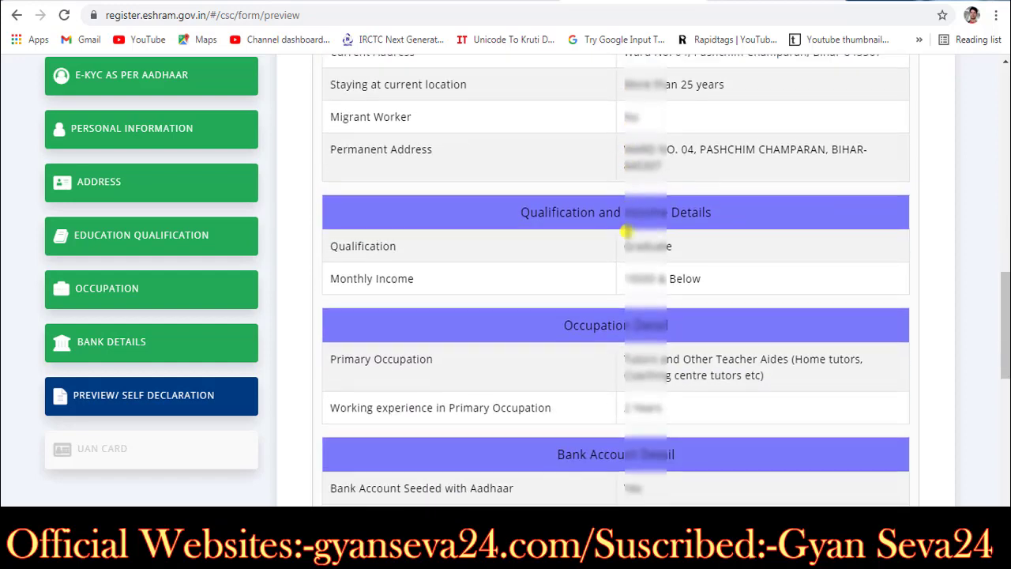
pyautogui.scroll(-1, 626, 231)
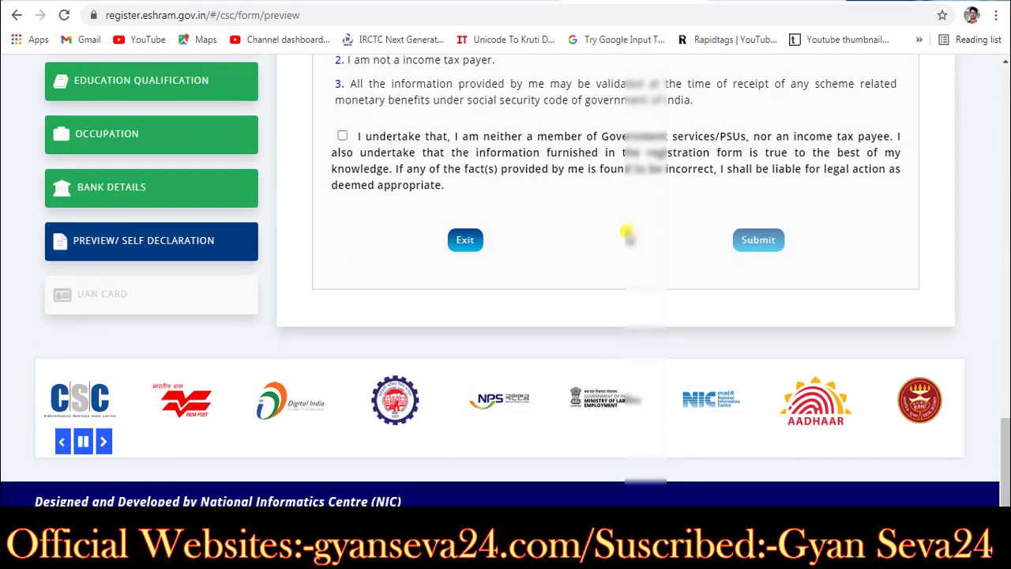
pyautogui.click(342, 135)
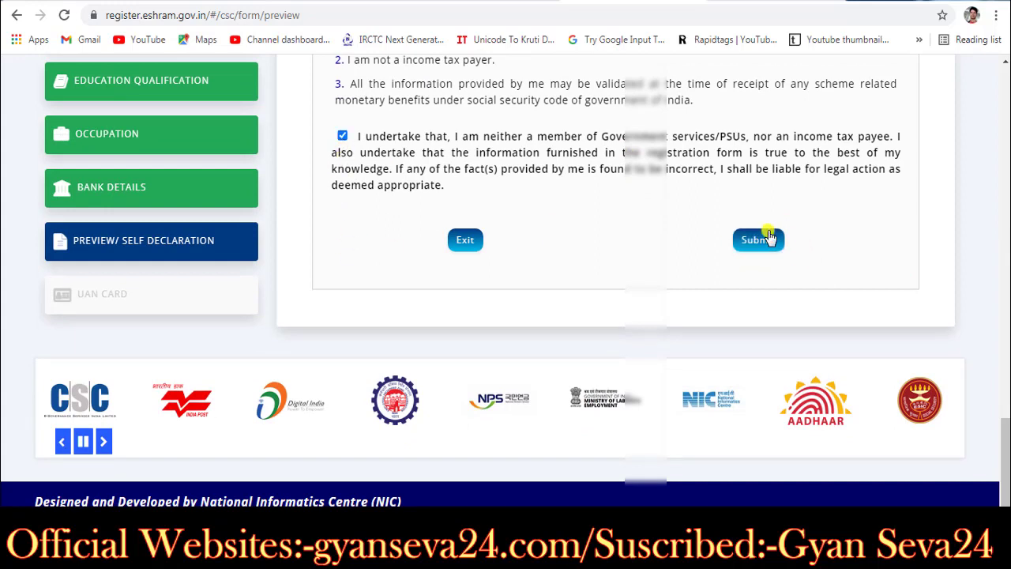
pyautogui.scroll(4, 768, 237)
pyautogui.scroll(2, 769, 231)
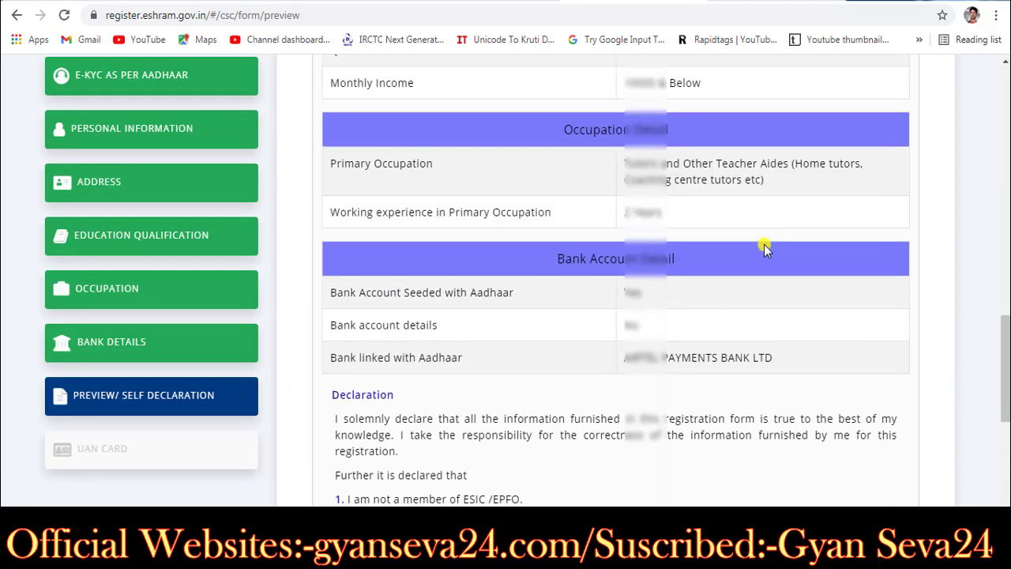
pyautogui.scroll(4, 765, 248)
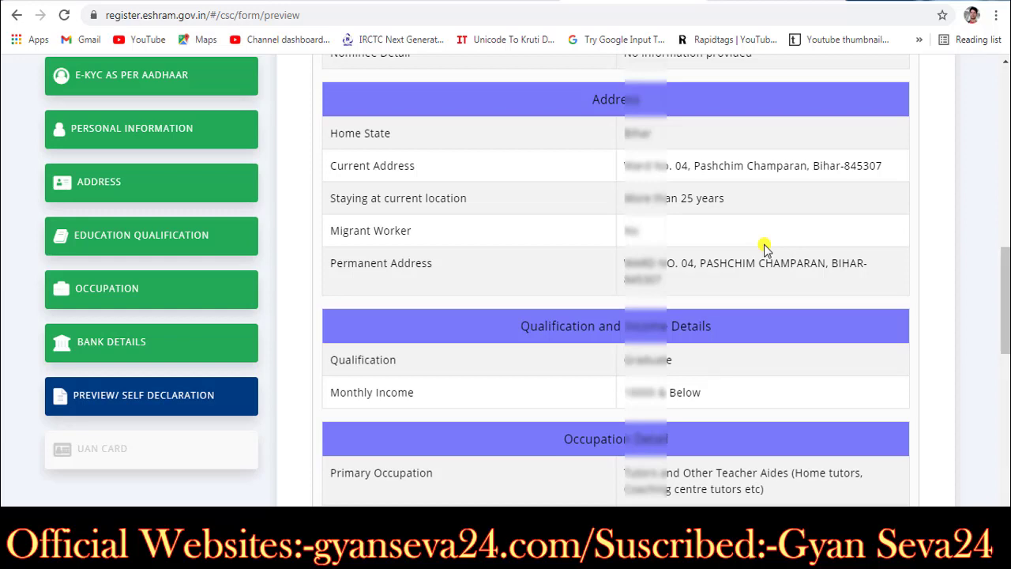
pyautogui.scroll(2, 764, 247)
pyautogui.scroll(2, 764, 248)
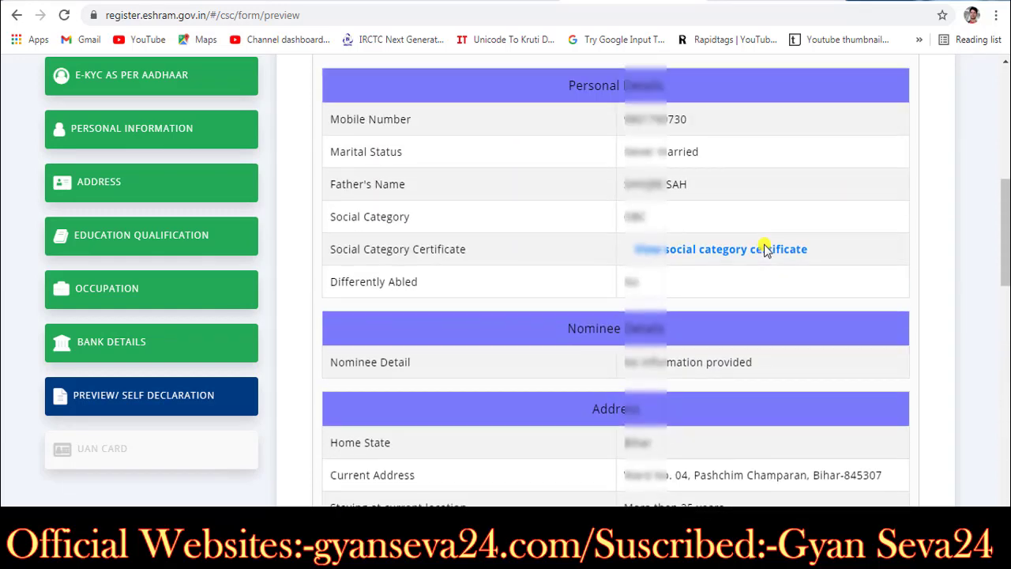
pyautogui.scroll(-2, 763, 247)
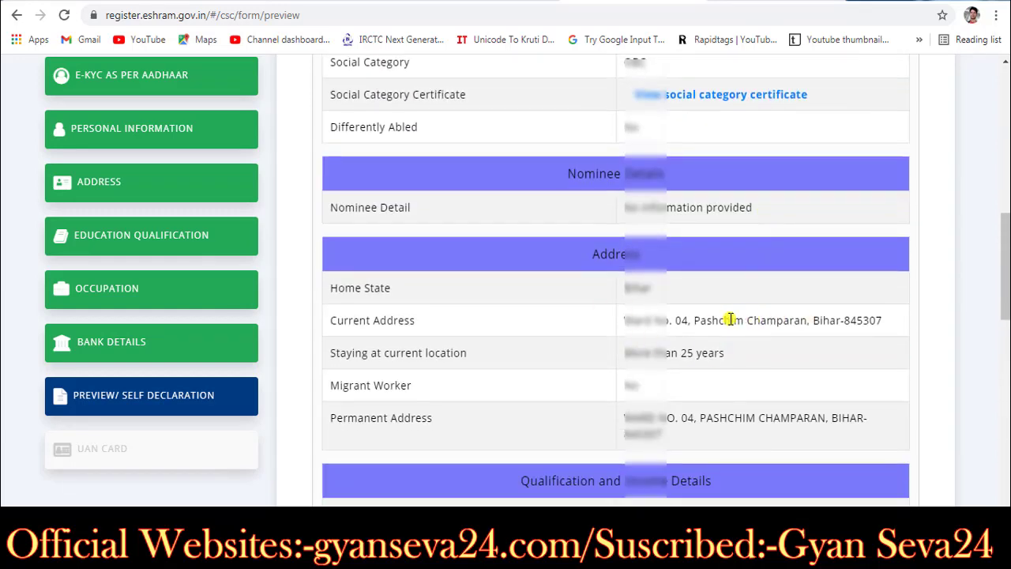
pyautogui.moveTo(587, 255); pyautogui.dragTo(665, 255)
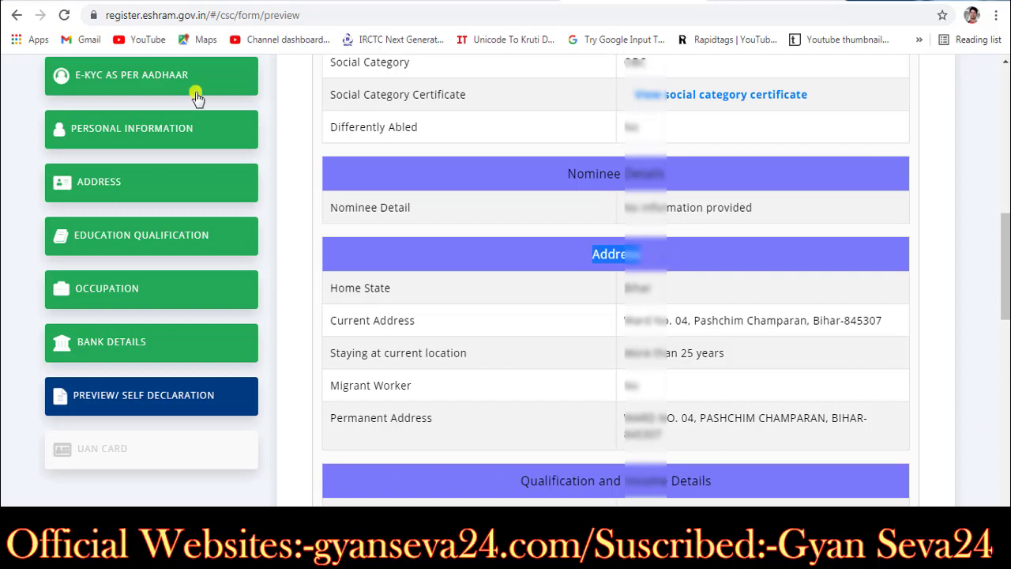
# Step: Fill the current address Locality with the village, post office and police station
pyautogui.click(99, 183)
pyautogui.scroll(-2, 772, 370)
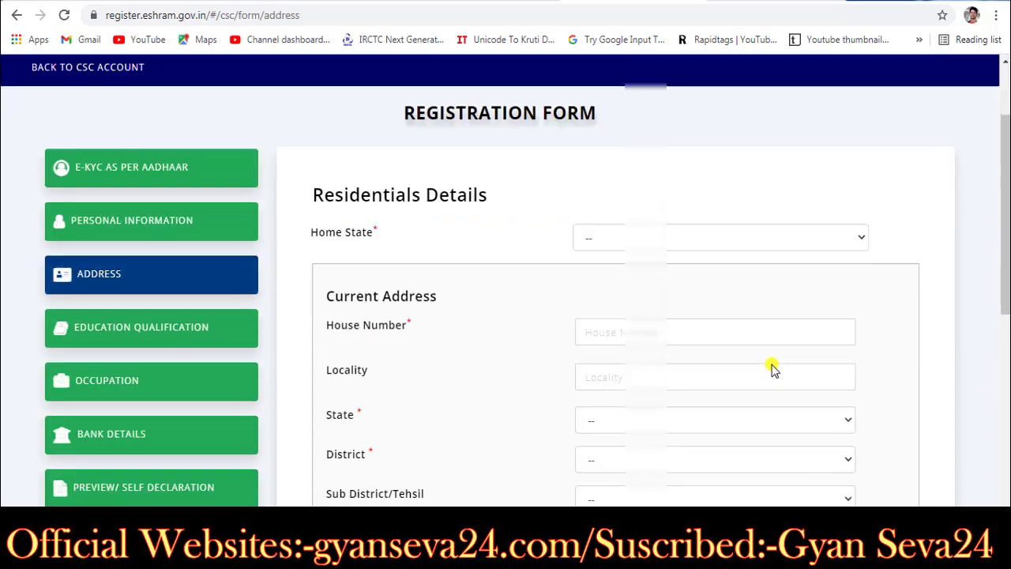
pyautogui.scroll(-2, 772, 369)
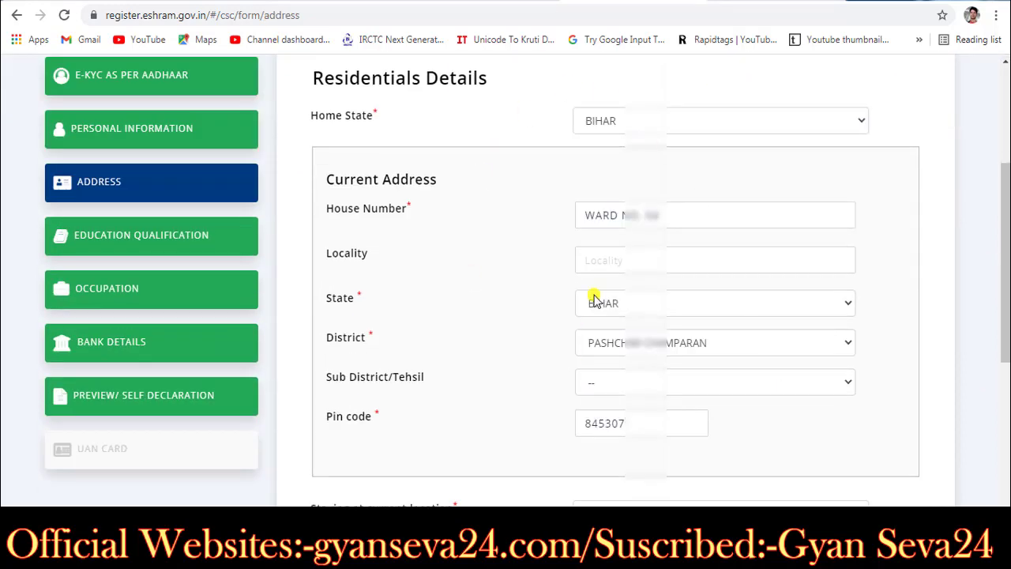
pyautogui.click(603, 256)
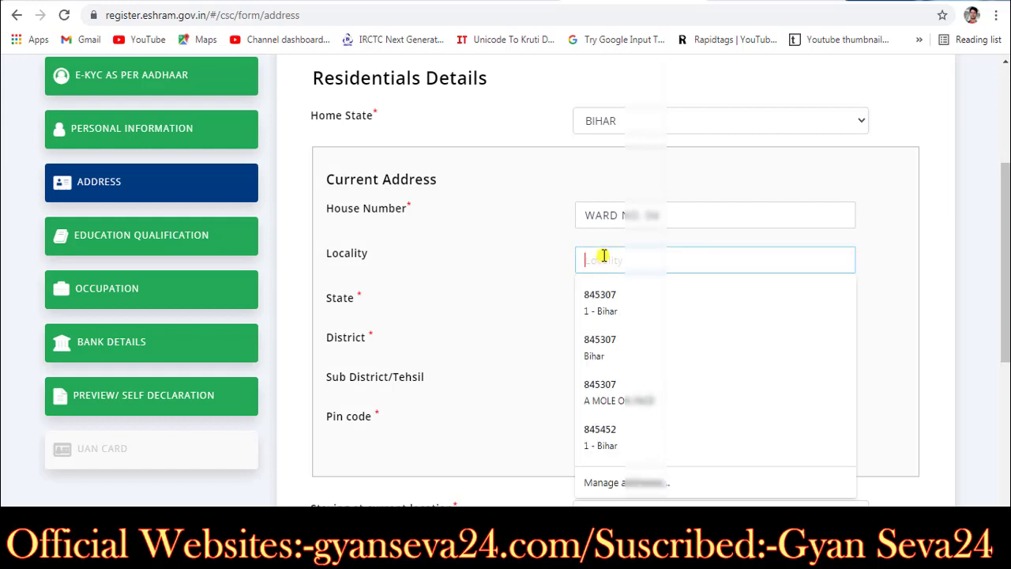
pyautogui.write('At')
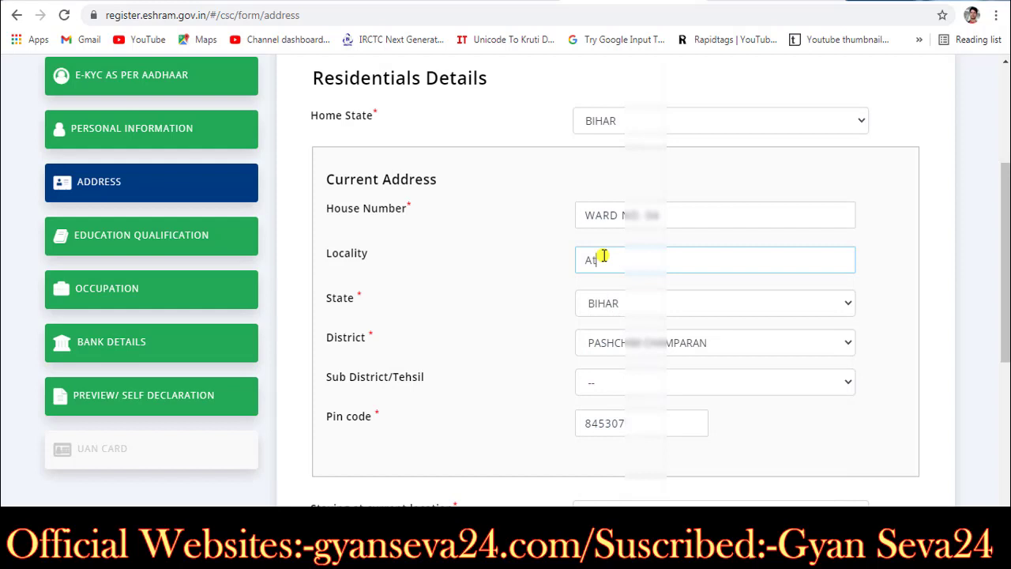
pyautogui.press('BackSpace')
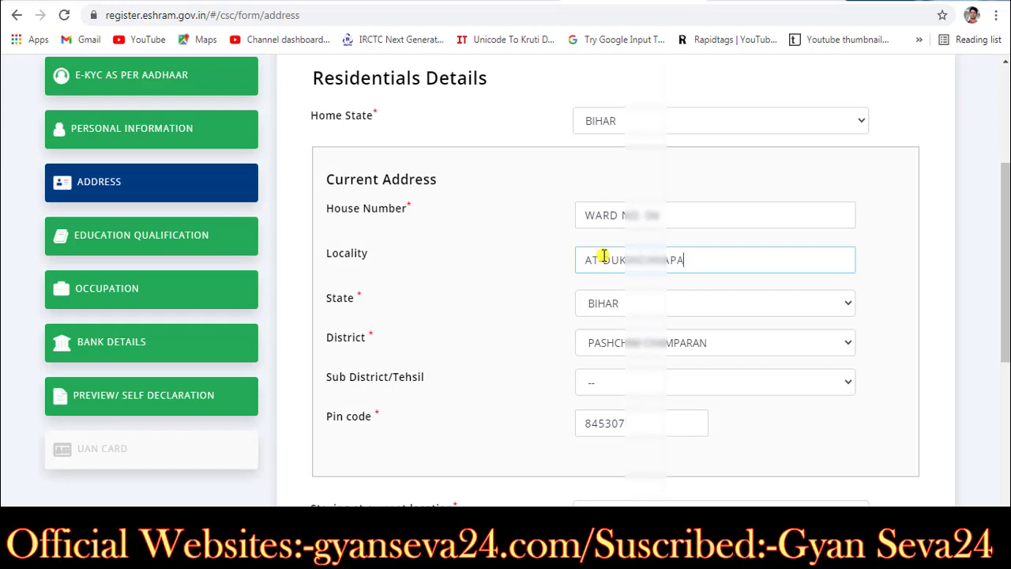
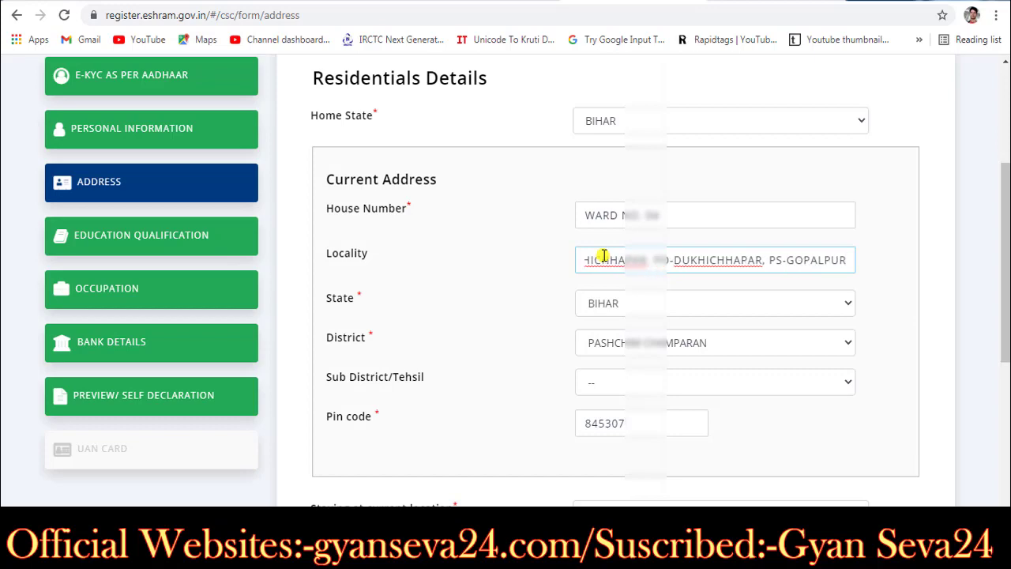
# Step: Save the address and return to the Preview/Self Declaration page
pyautogui.scroll(-5, 697, 368)
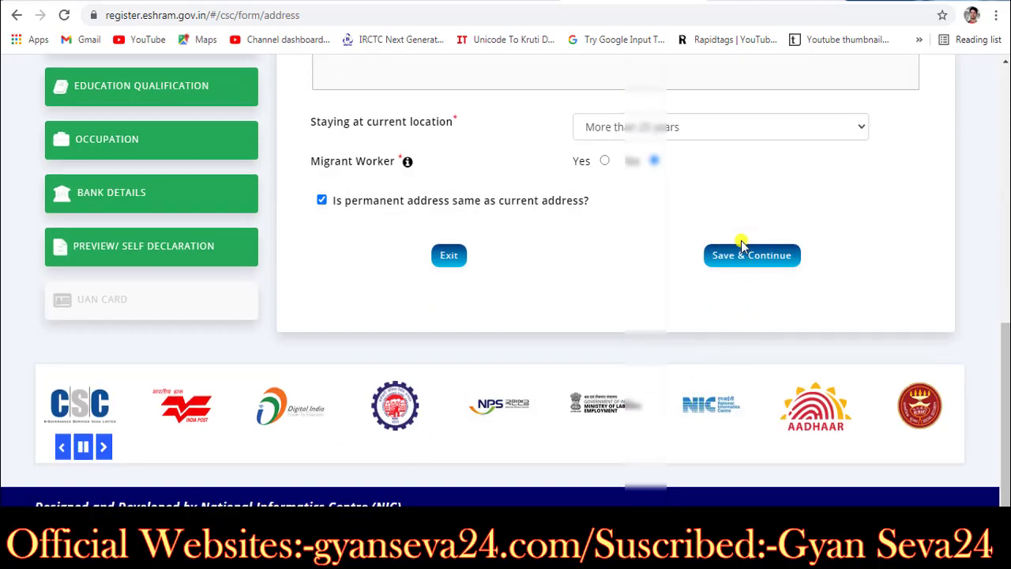
pyautogui.click(743, 250)
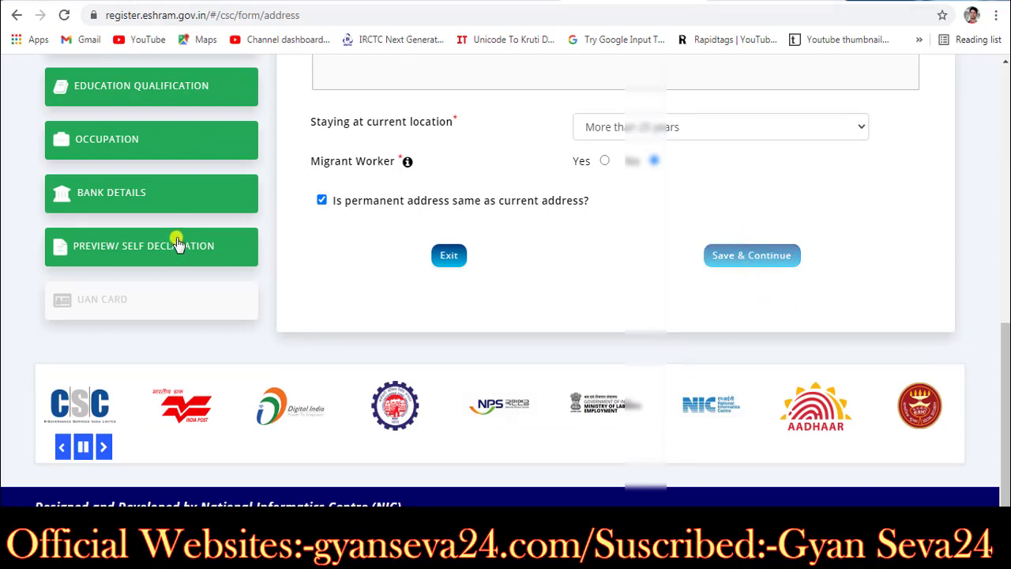
pyautogui.click(728, 248)
pyautogui.scroll(-4, 710, 253)
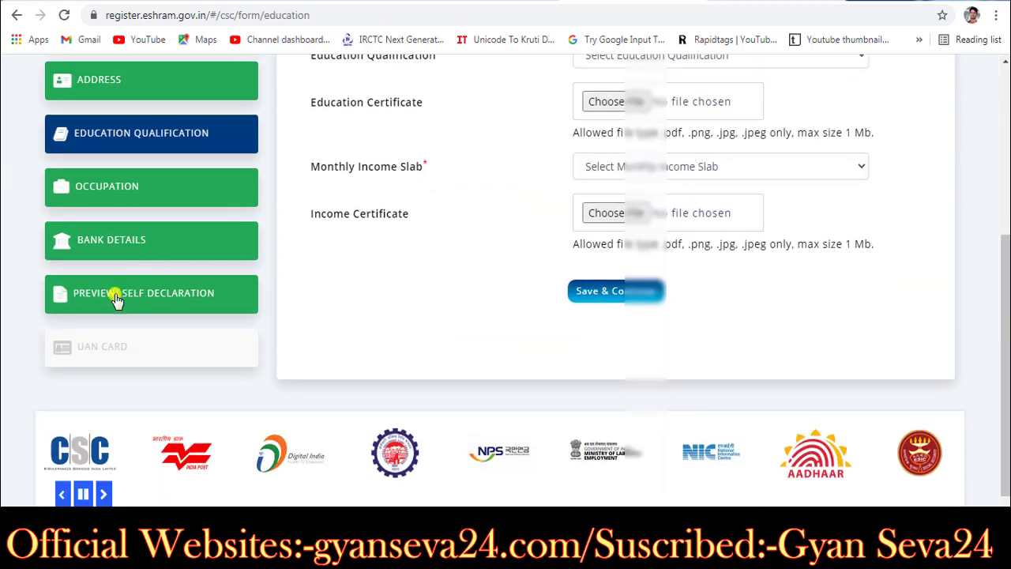
pyautogui.click(116, 299)
# Step: Scroll through the preview to verify the updated current address and reach the declaration
pyautogui.scroll(-2, 522, 269)
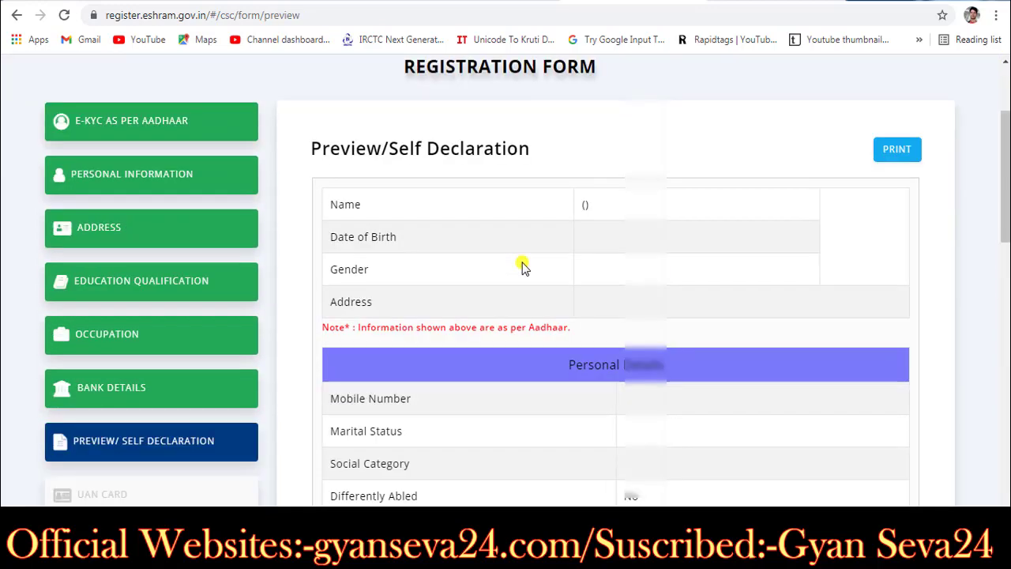
pyautogui.scroll(-5, 522, 267)
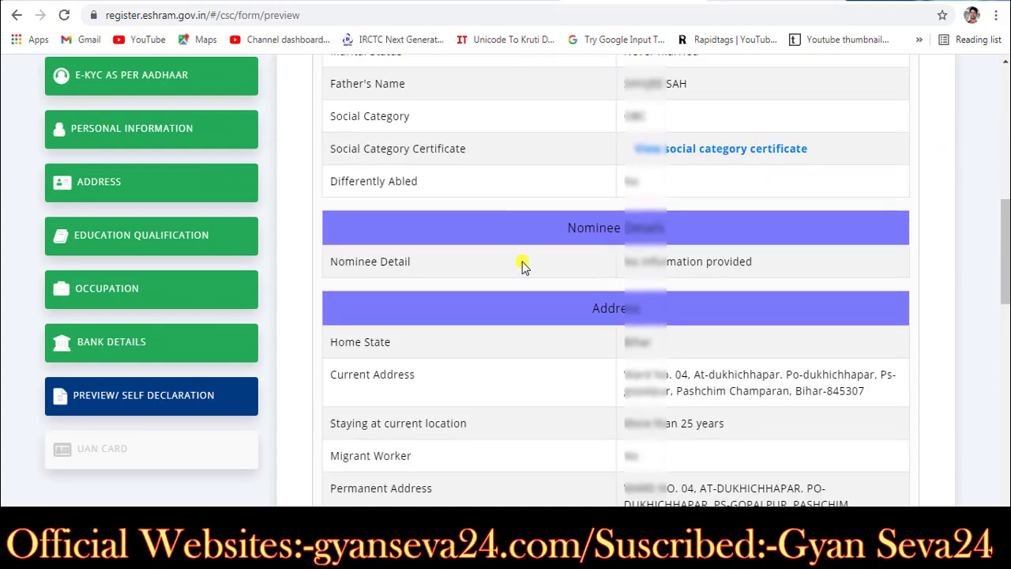
pyautogui.scroll(-6, 522, 262)
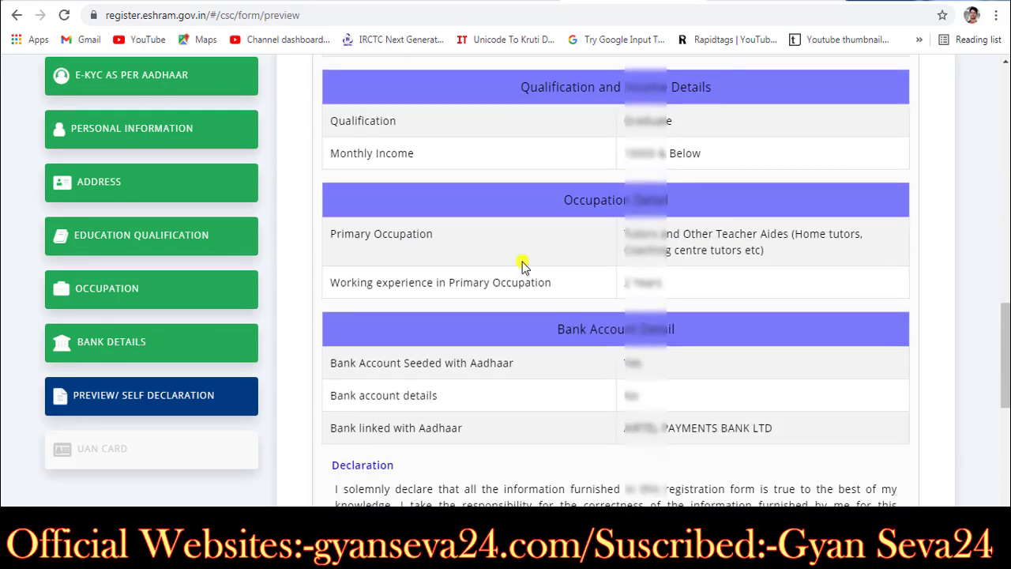
pyautogui.scroll(-1, 523, 261)
pyautogui.moveTo(636, 354); pyautogui.dragTo(767, 353)
pyautogui.click(767, 353)
pyautogui.scroll(3, 733, 353)
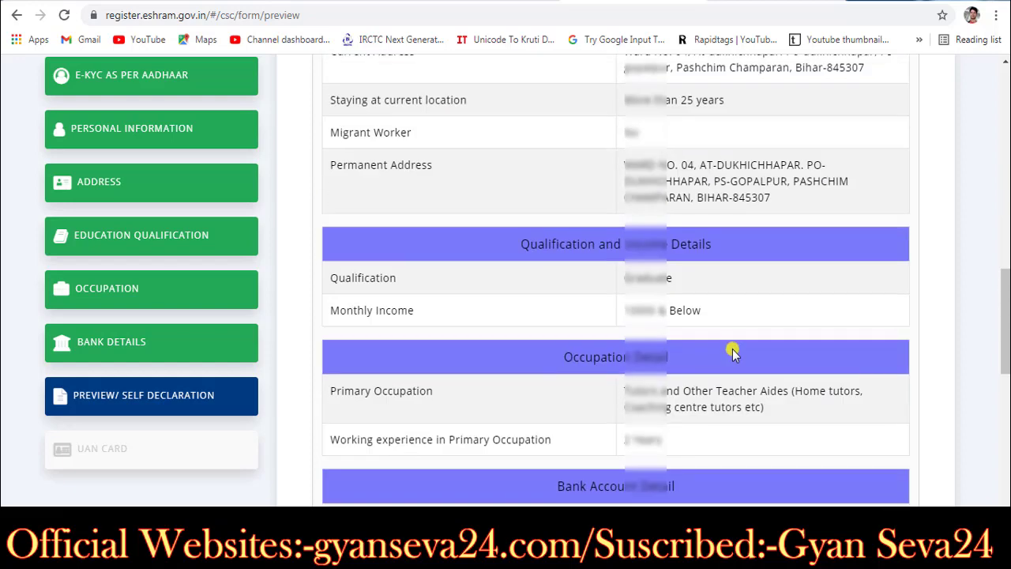
pyautogui.scroll(4, 734, 353)
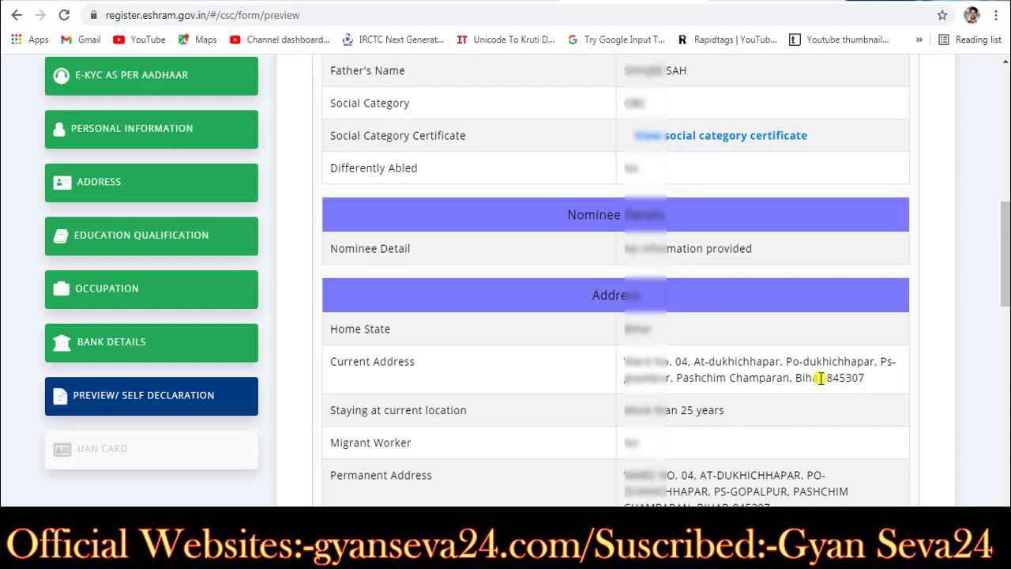
pyautogui.scroll(-1, 820, 372)
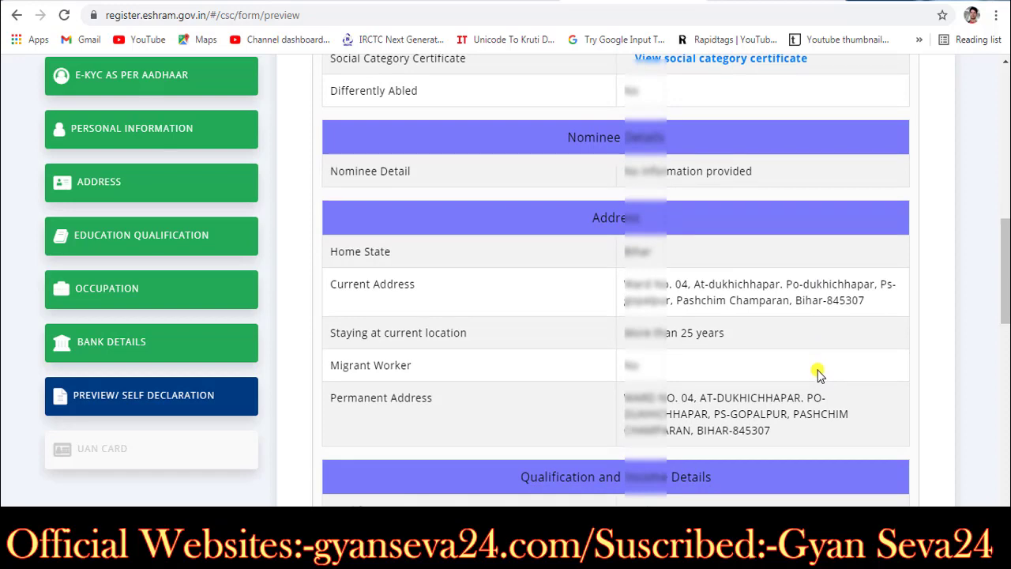
pyautogui.scroll(-10, 817, 368)
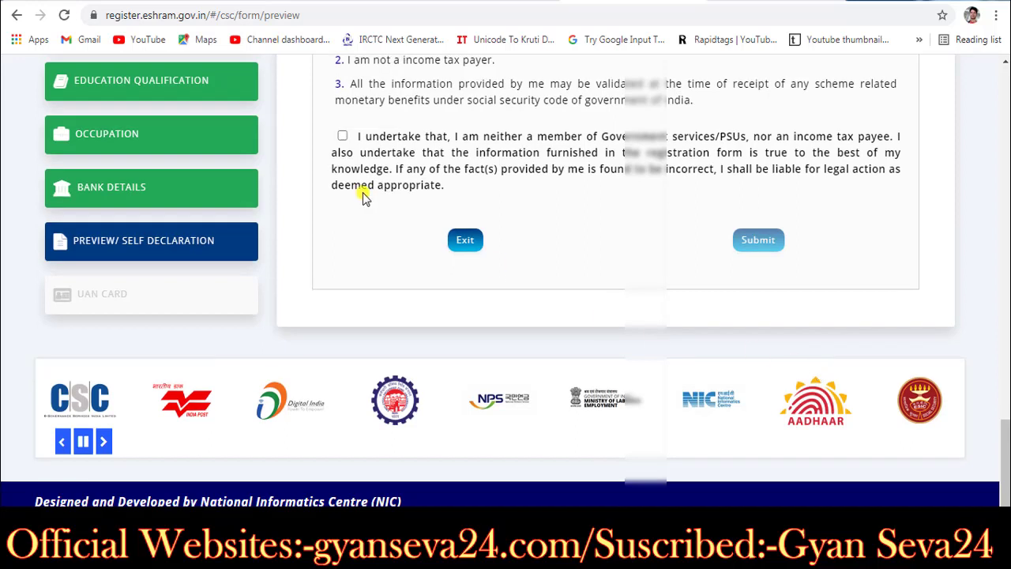
# Step: Tick the 'I undertake that…' self-declaration and submit the registration
pyautogui.click(343, 137)
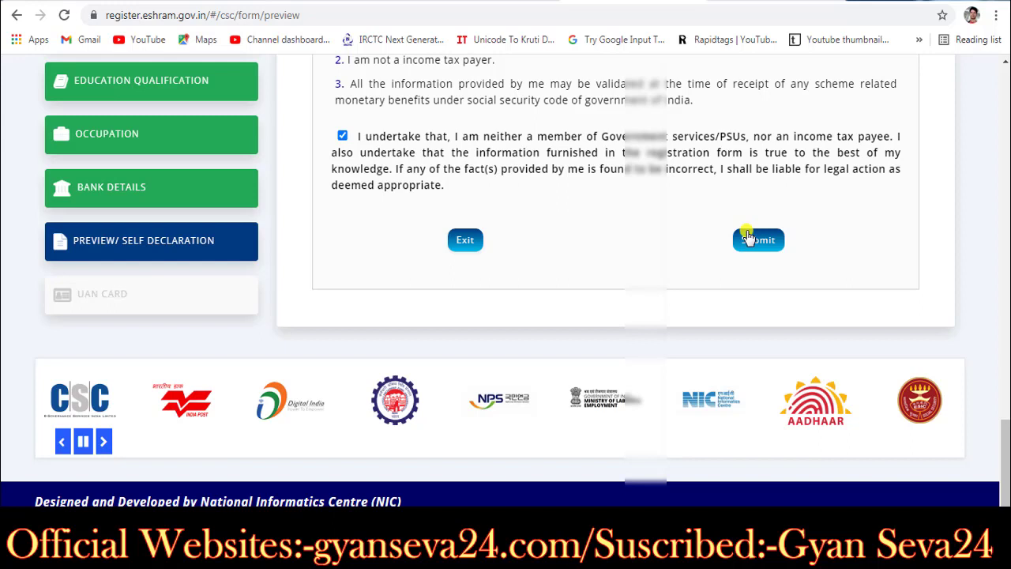
pyautogui.click(748, 239)
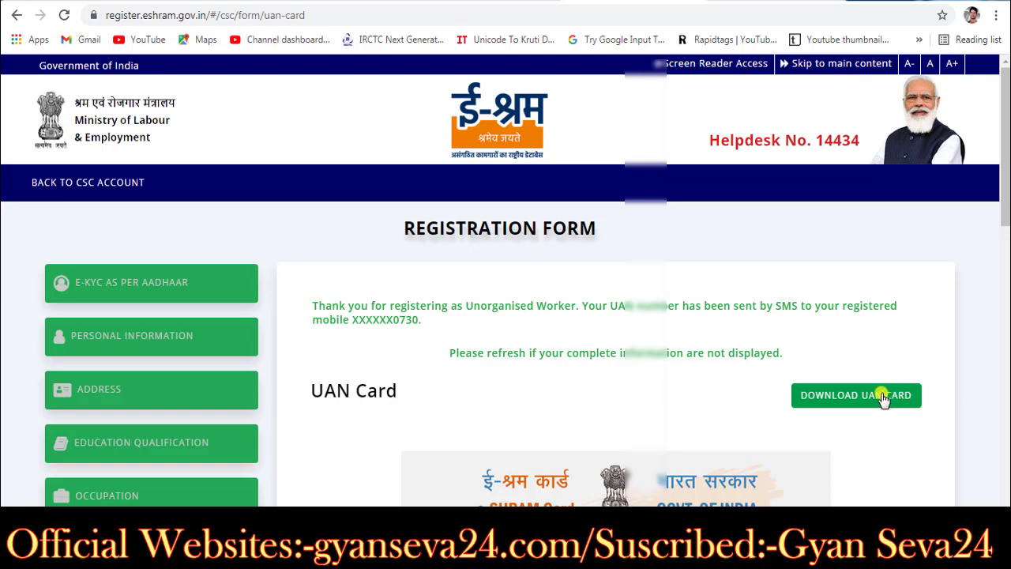
# Step: Request the UAN card download twice and block Chrome's multiple-file download prompt
pyautogui.click(881, 397)
pyautogui.moveTo(1006, 176); pyautogui.dragTo(1007, 381)
pyautogui.scroll(-2, 1008, 381)
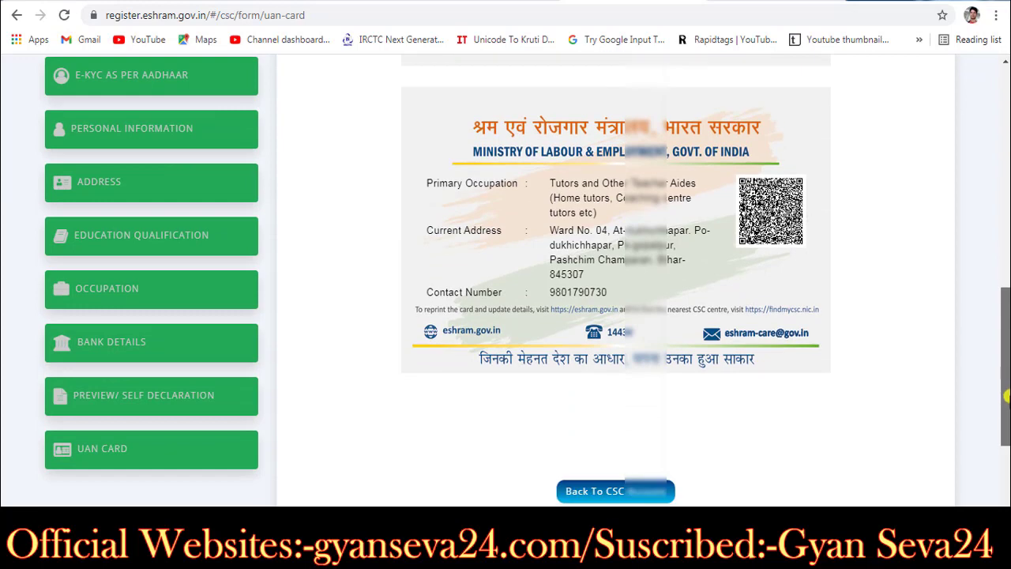
pyautogui.scroll(-2, 1008, 306)
pyautogui.scroll(10, 1008, 306)
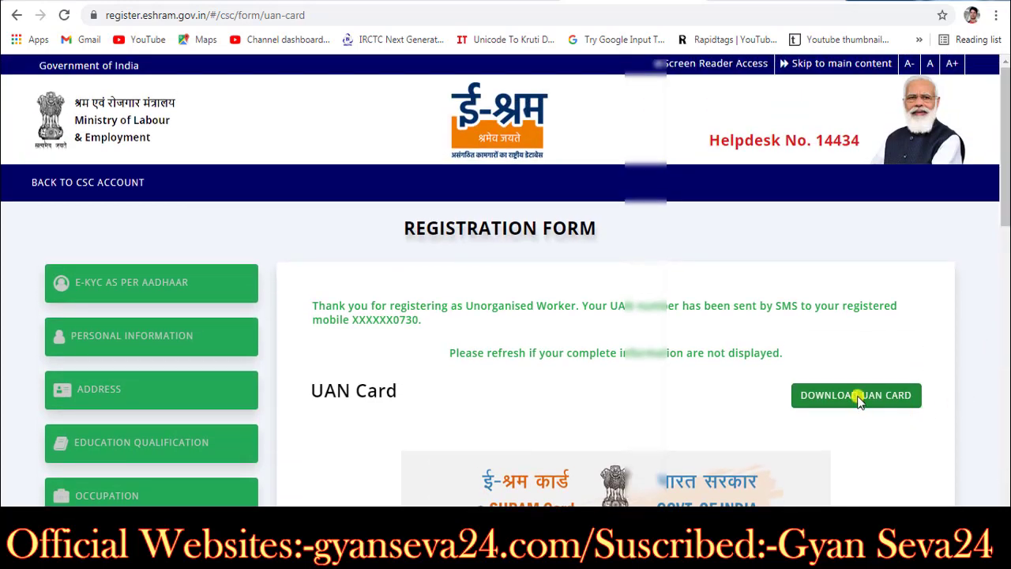
pyautogui.click(858, 397)
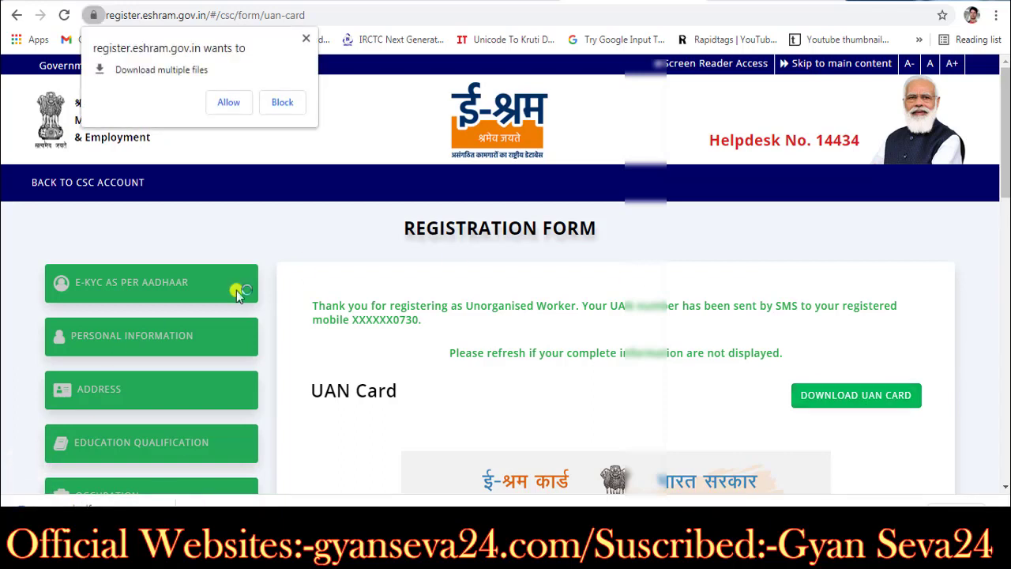
pyautogui.click(289, 110)
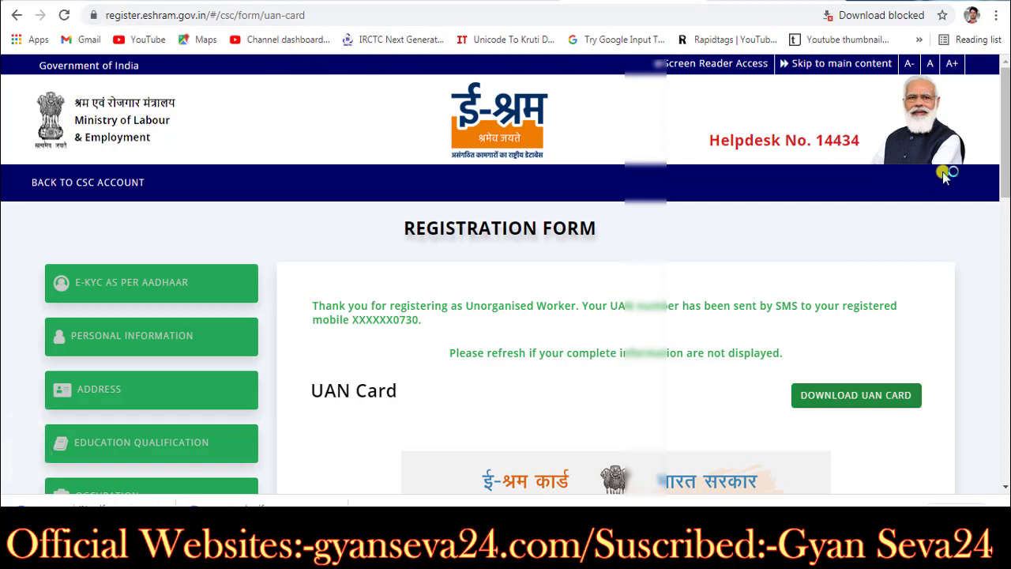